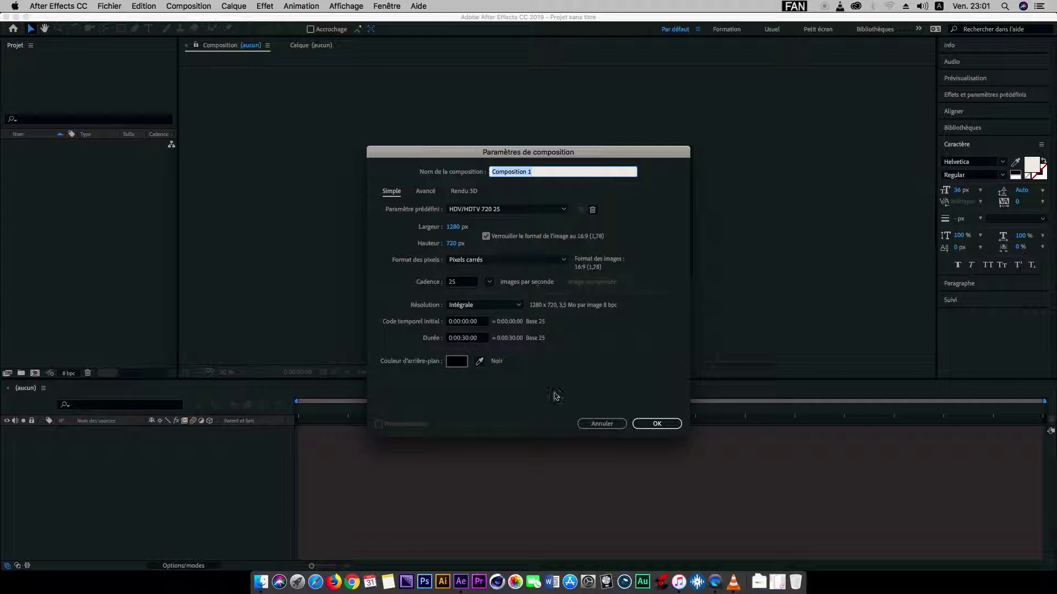
Step: Create a composition named GENERIQUE TUTOS FAN with the HDV/HDTV 720 25 preset and a 30-second duration
click(657, 423)
text(GENERIQUE TUTOS FAN)
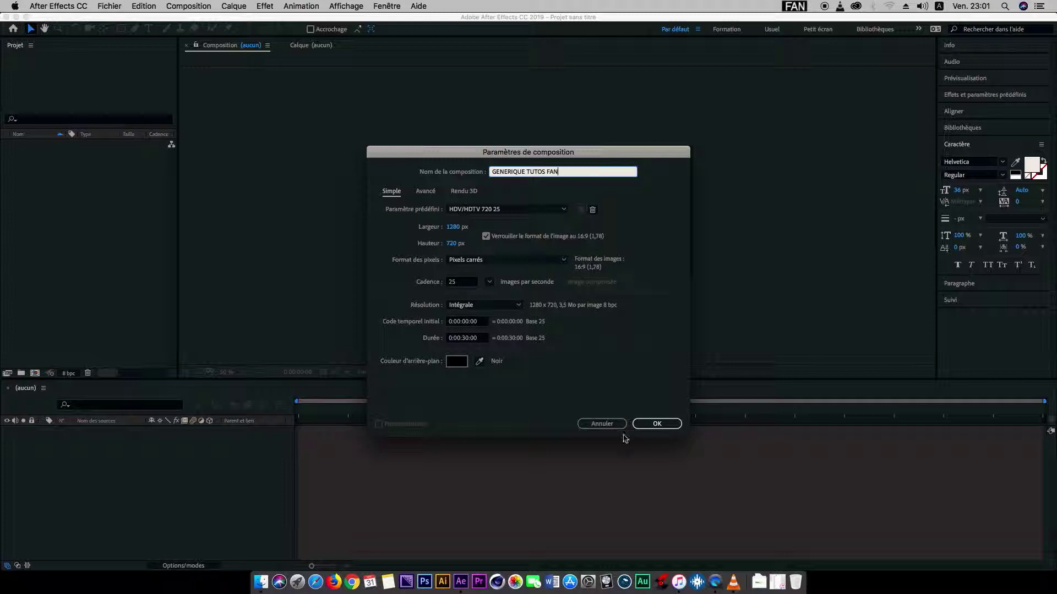
click(659, 424)
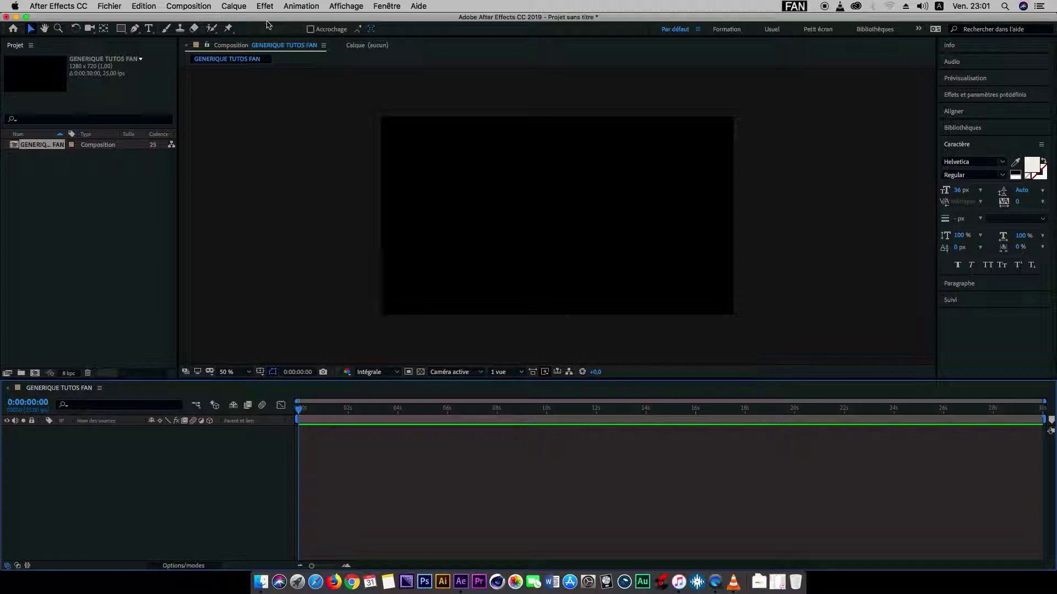
Step: Add a 1280 × 720 px solid layer in a deep royal blue as the composition's background
click(234, 6)
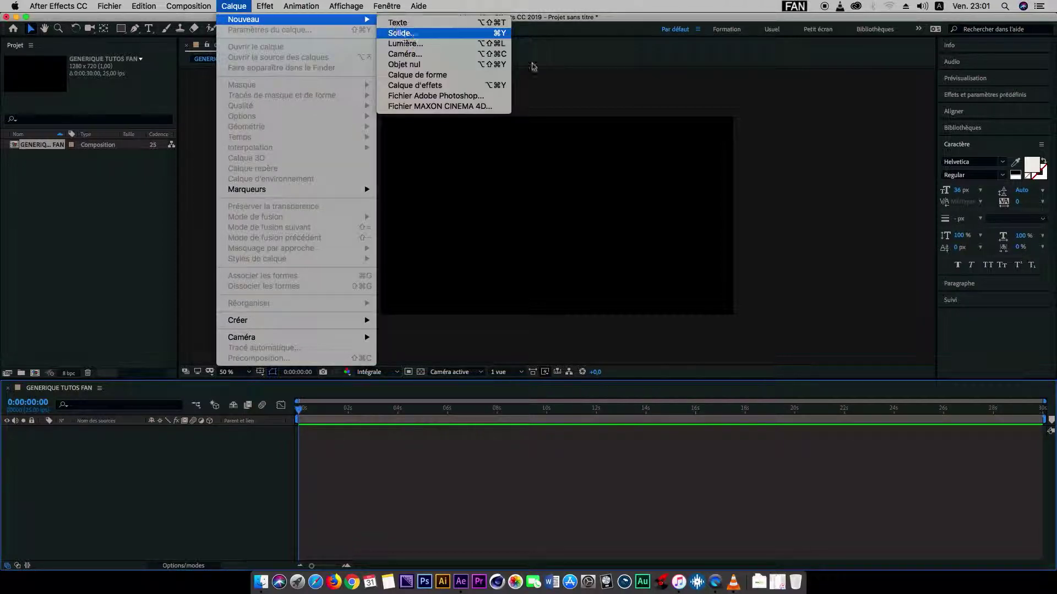
click(401, 31)
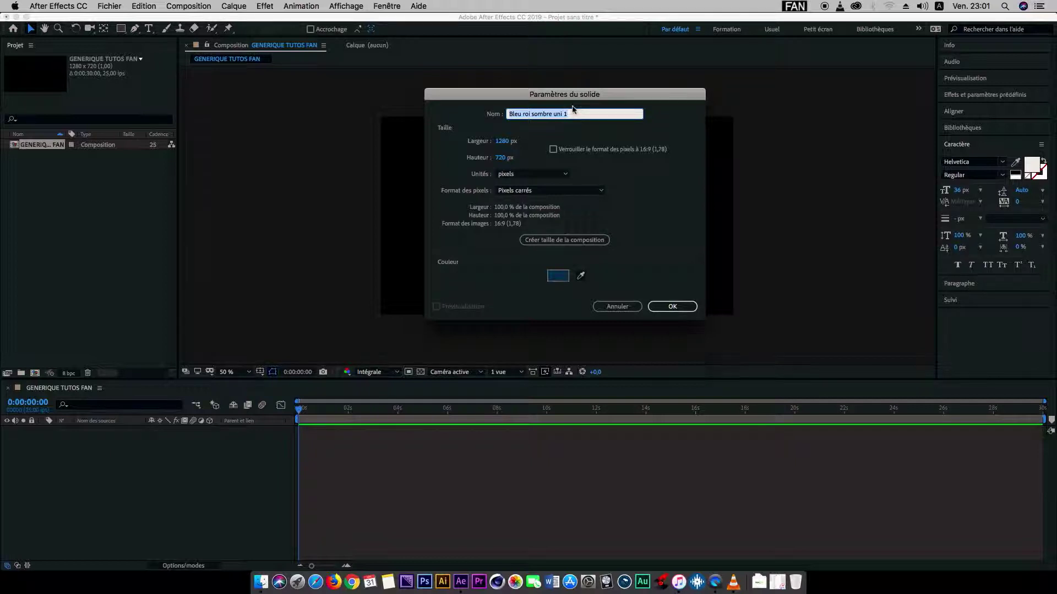
drag(573, 98, 789, 199)
click(781, 348)
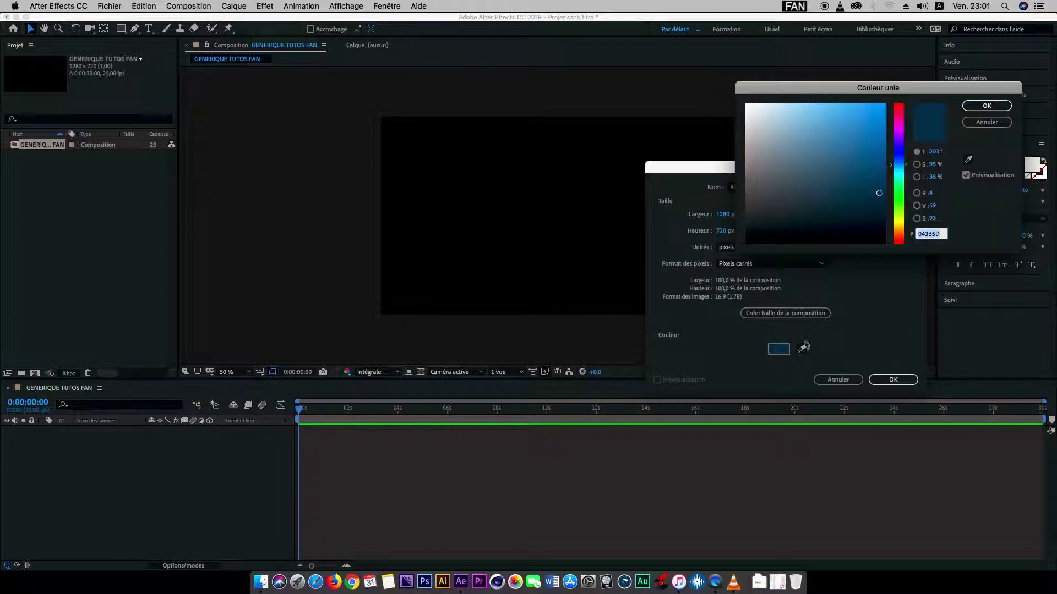
click(885, 167)
drag(885, 166, 881, 201)
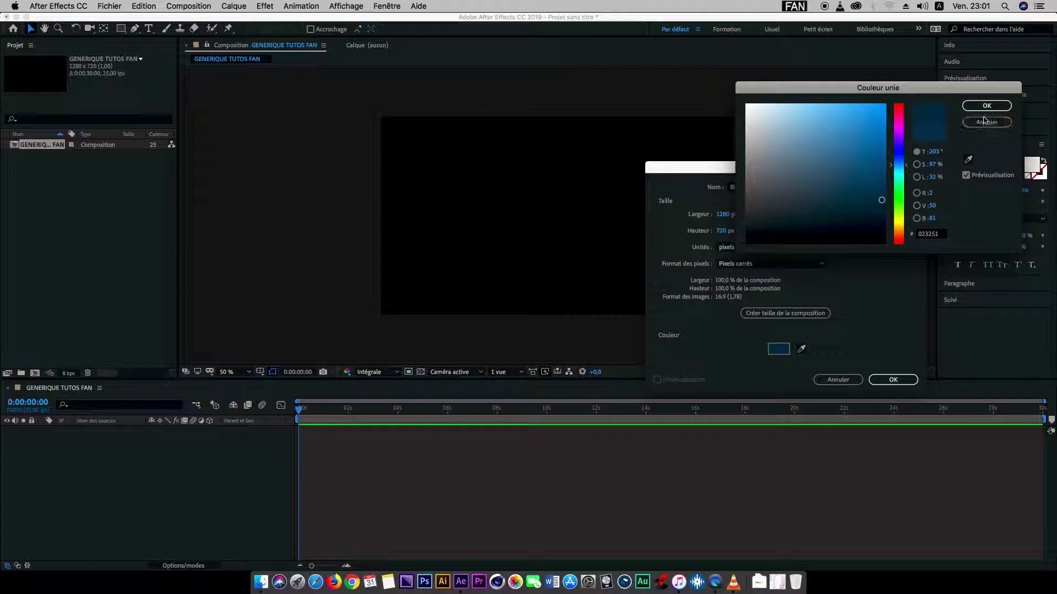
click(905, 161)
drag(907, 164, 884, 172)
click(987, 105)
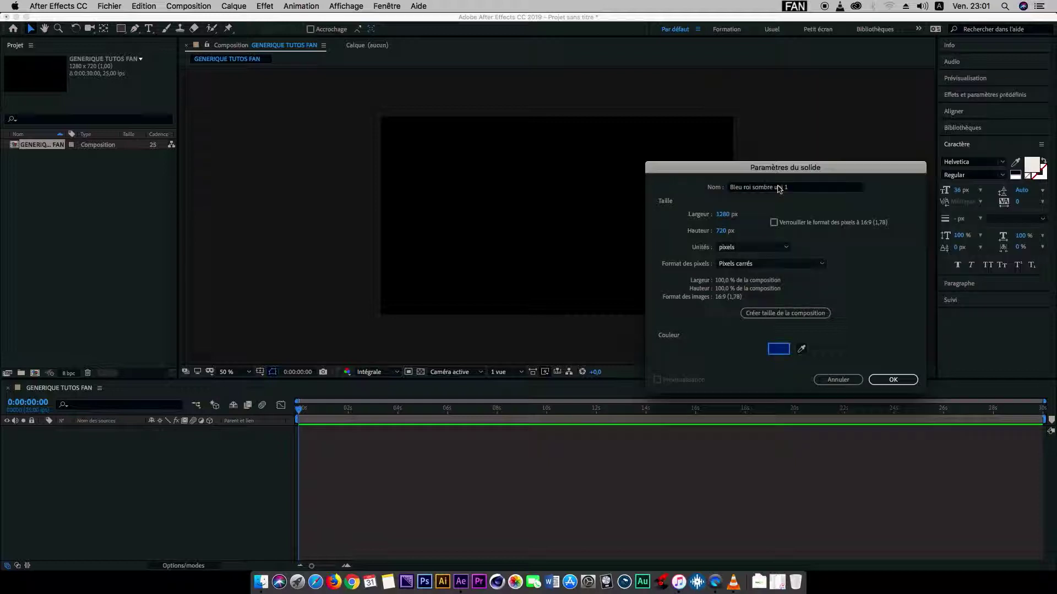
click(893, 379)
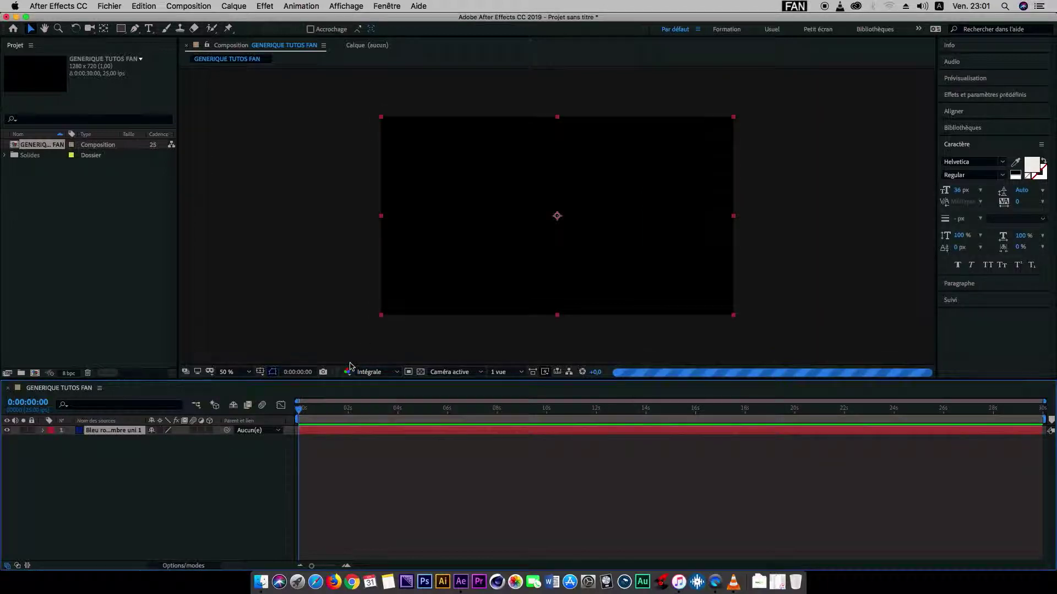
click(106, 476)
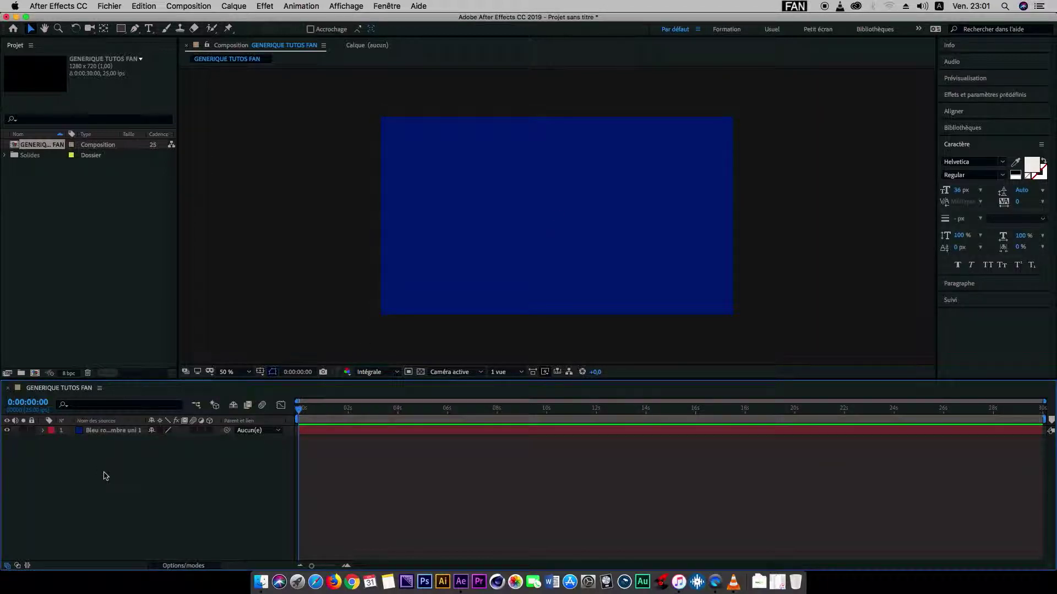
click(105, 431)
click(125, 466)
click(109, 456)
click(115, 431)
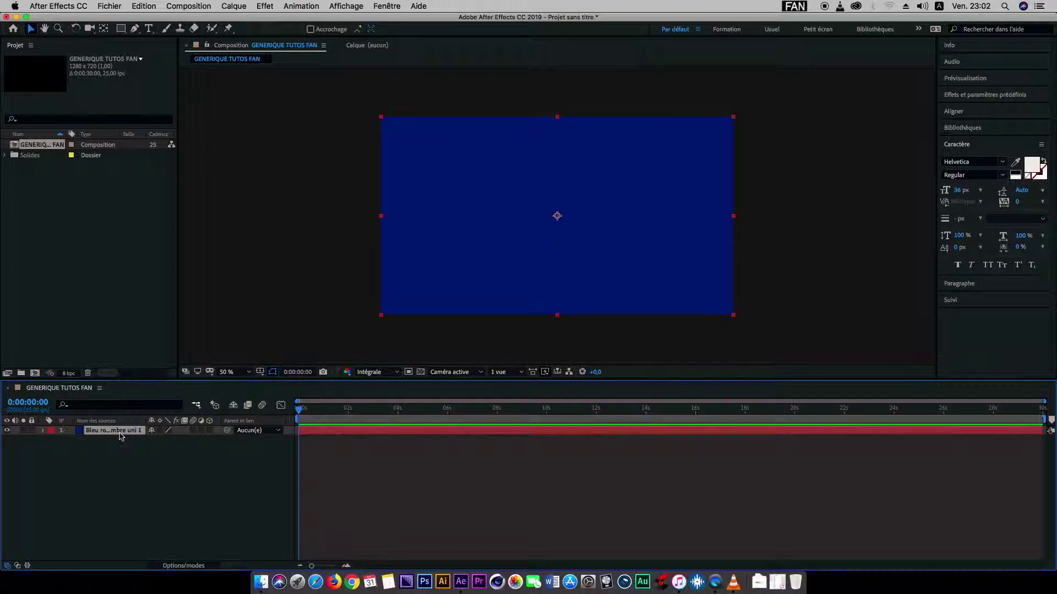
right_click(121, 435)
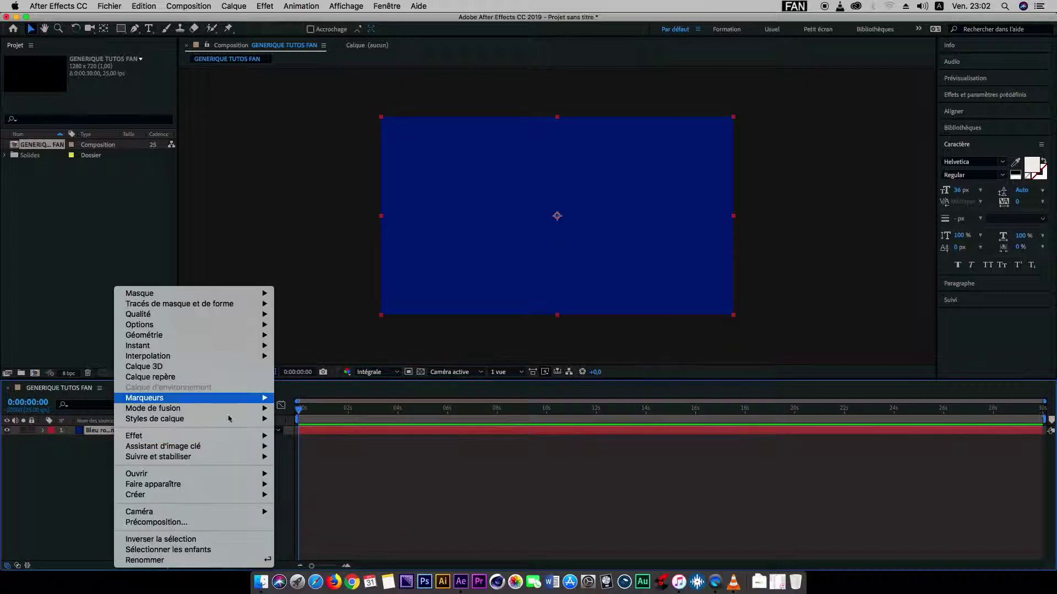
mouse_move(237, 496)
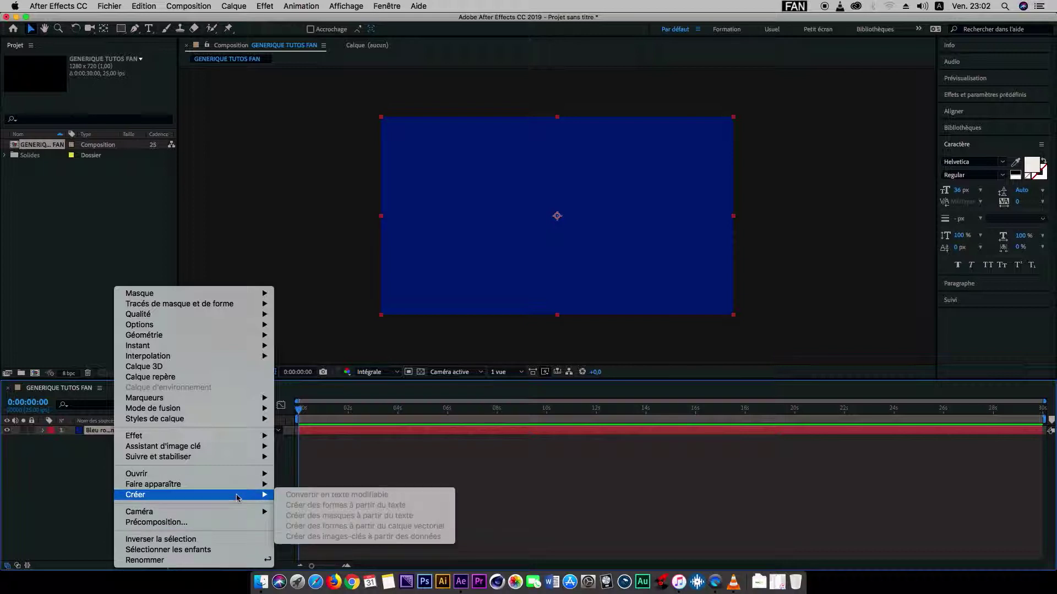
click(13, 519)
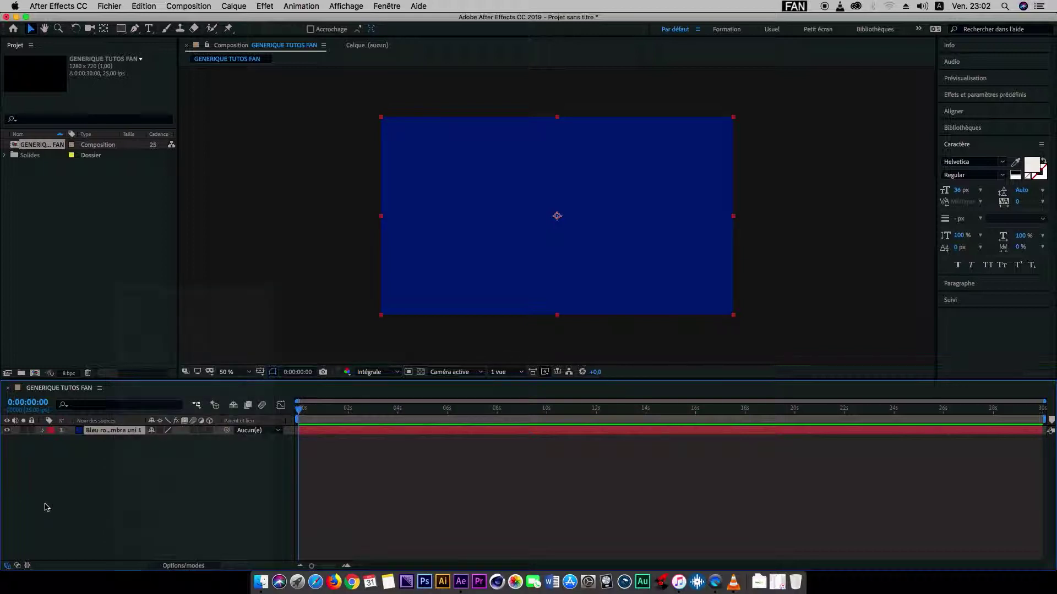
click(137, 473)
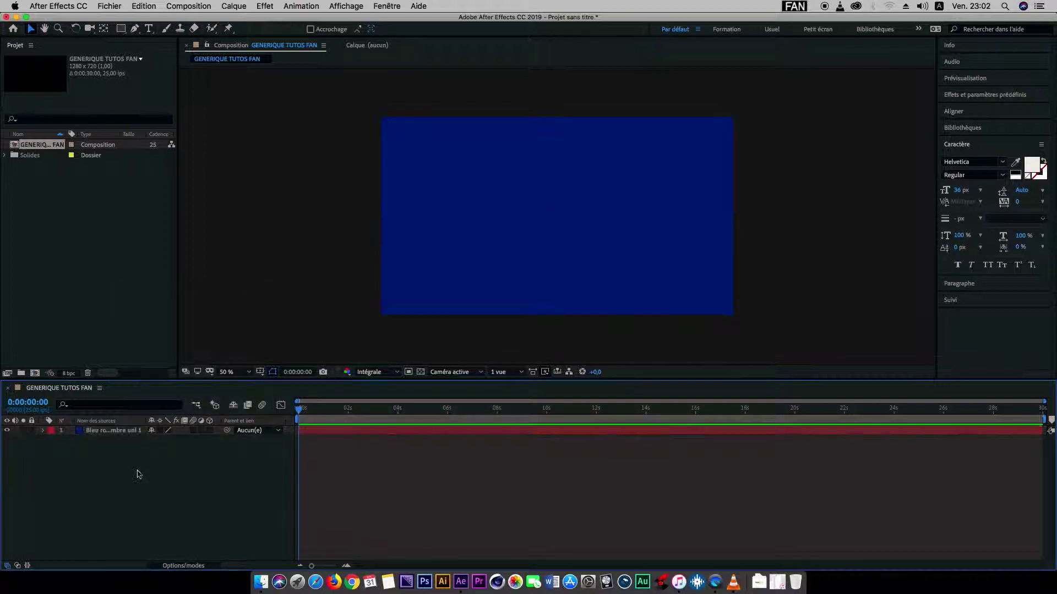
Step: Add a new empty shape layer above the blue solid
click(247, 5)
mouse_move(259, 19)
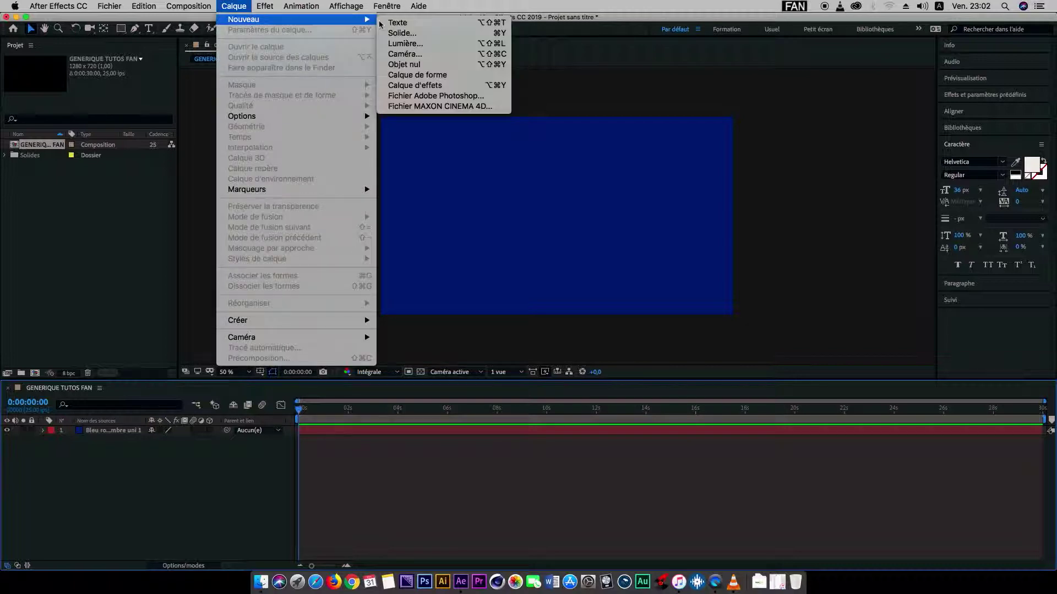
click(417, 74)
Step: Draw a rectangle about 436 × 256 px near the centre of the composition on the shape layer
key(q)
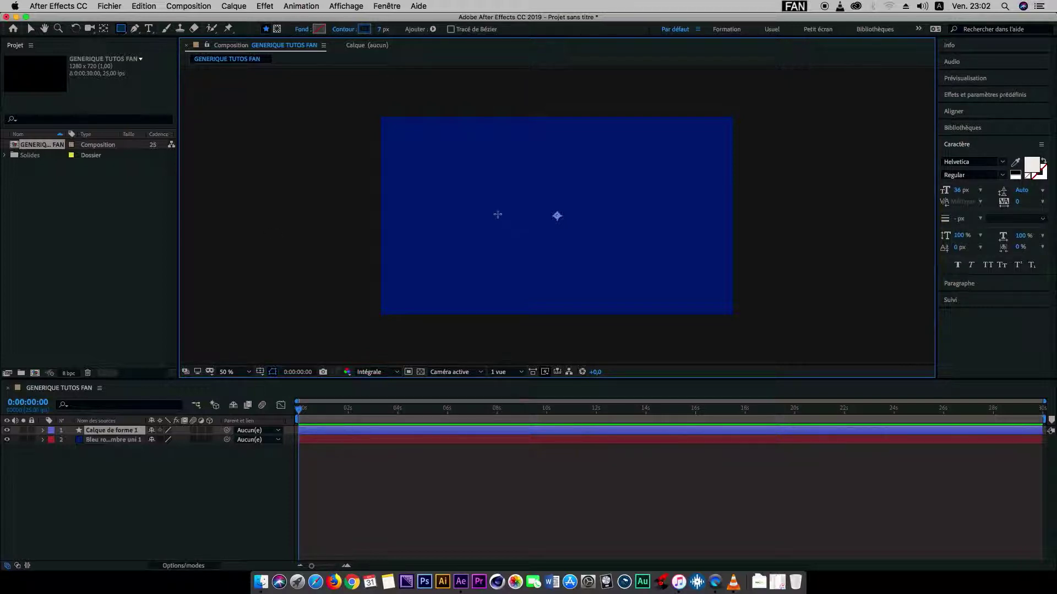
click(537, 244)
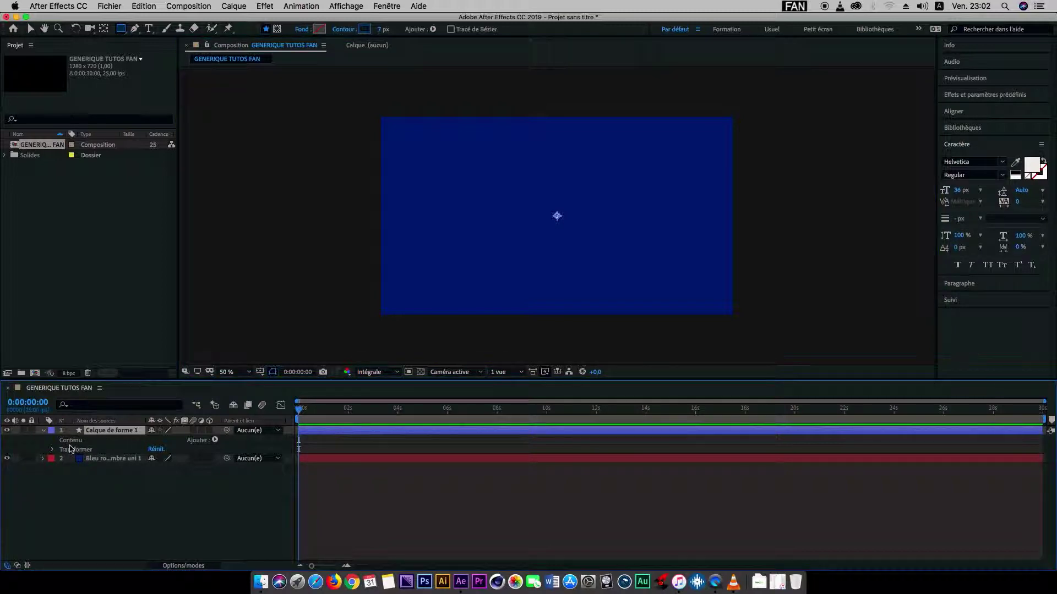
click(53, 450)
click(53, 449)
drag(513, 195, 633, 266)
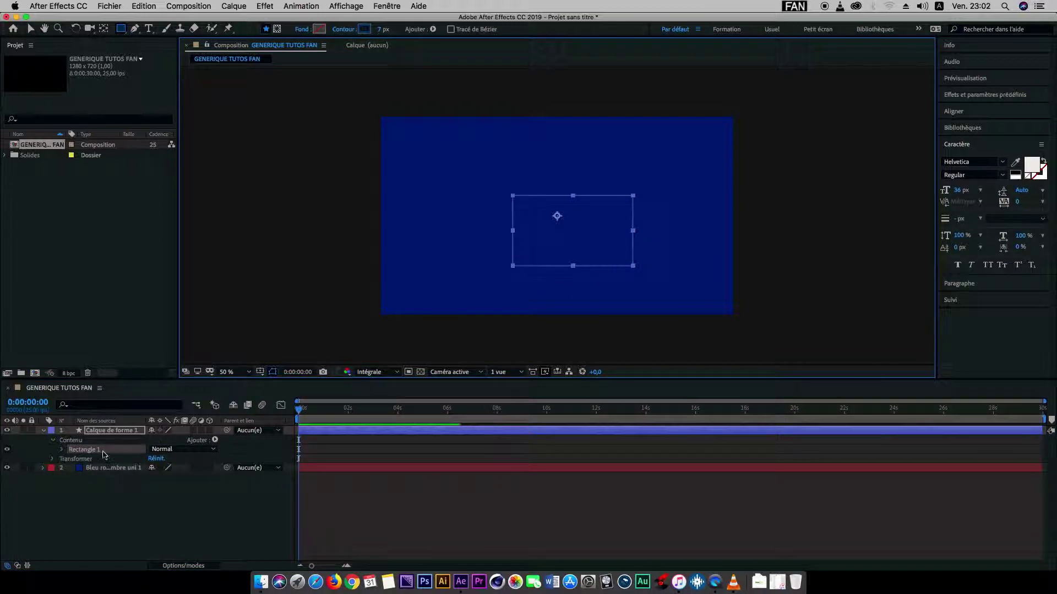
Step: Enter 500 for the width and 500 for the height of the rectangle path's size, with proportions linked
click(61, 450)
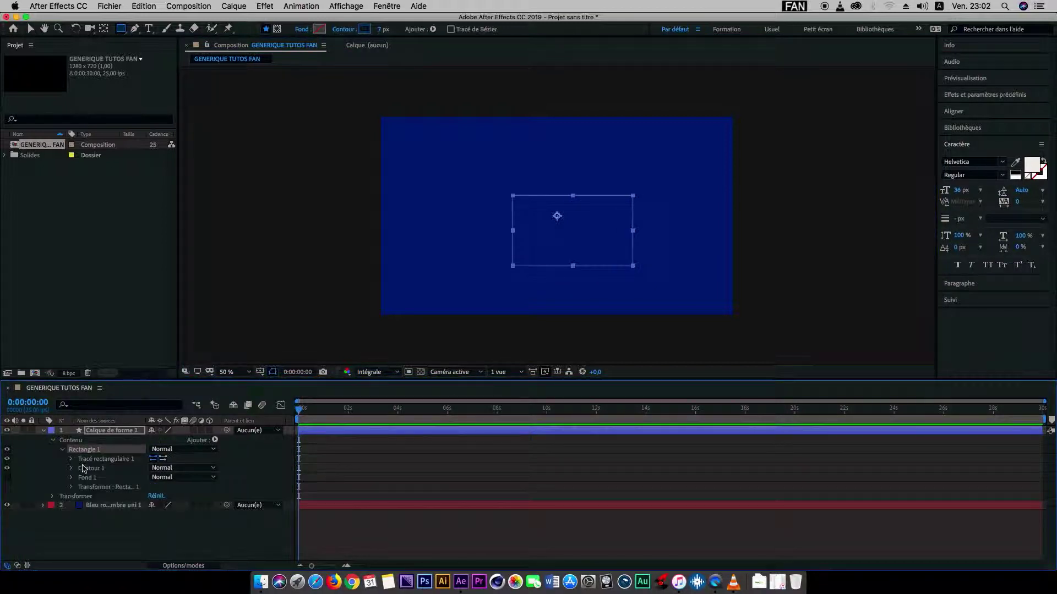
click(71, 459)
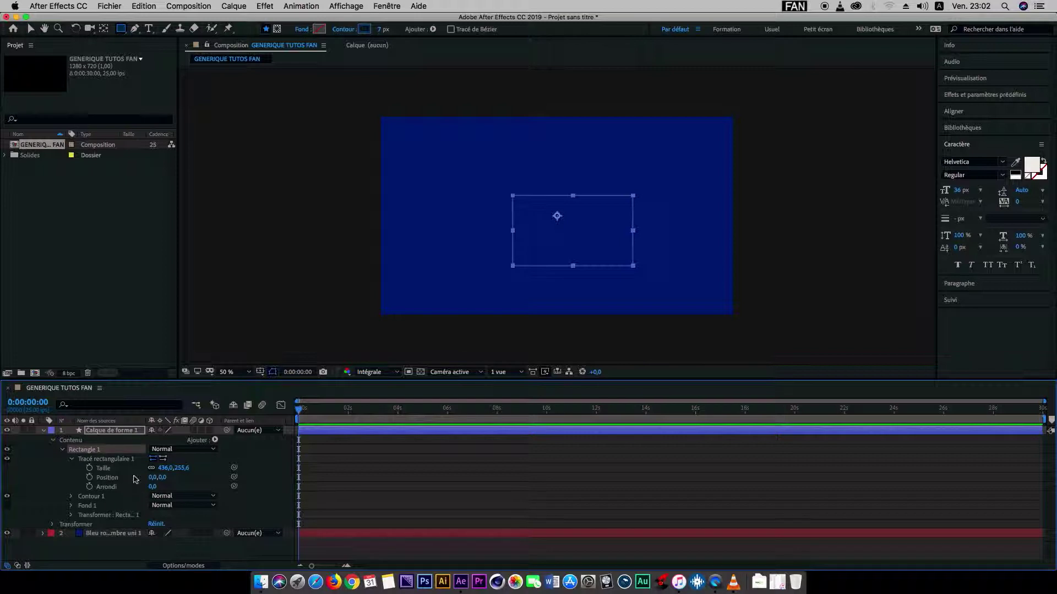
click(164, 468)
text(500)
key(Return)
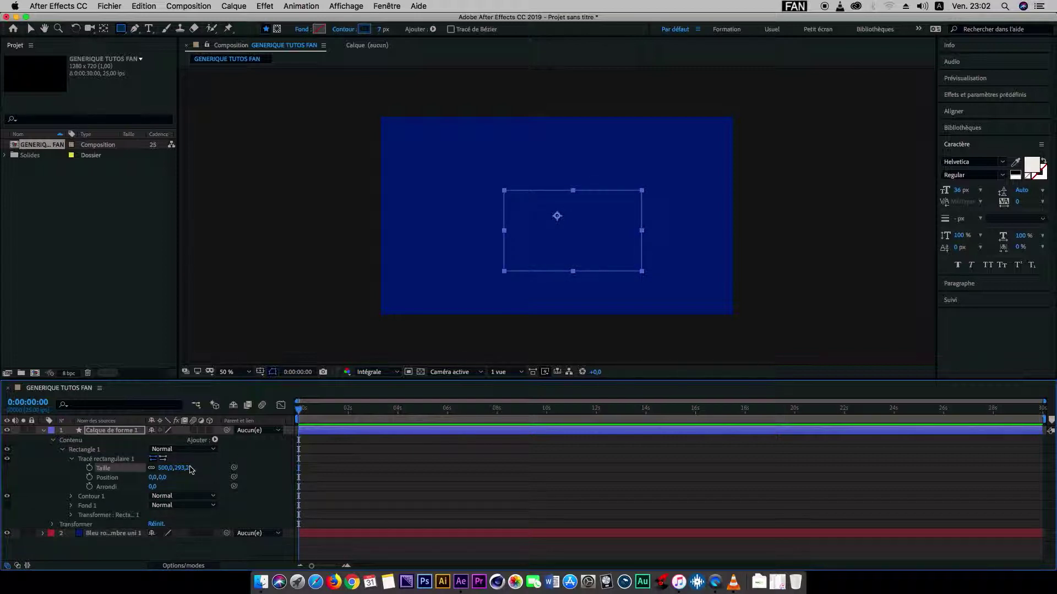
click(182, 468)
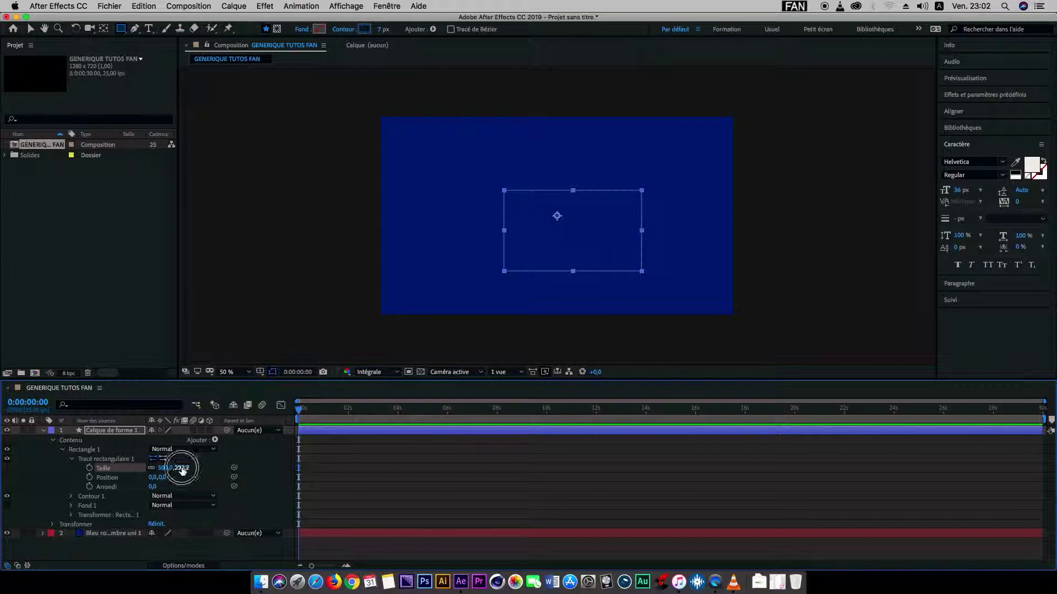
text(50)
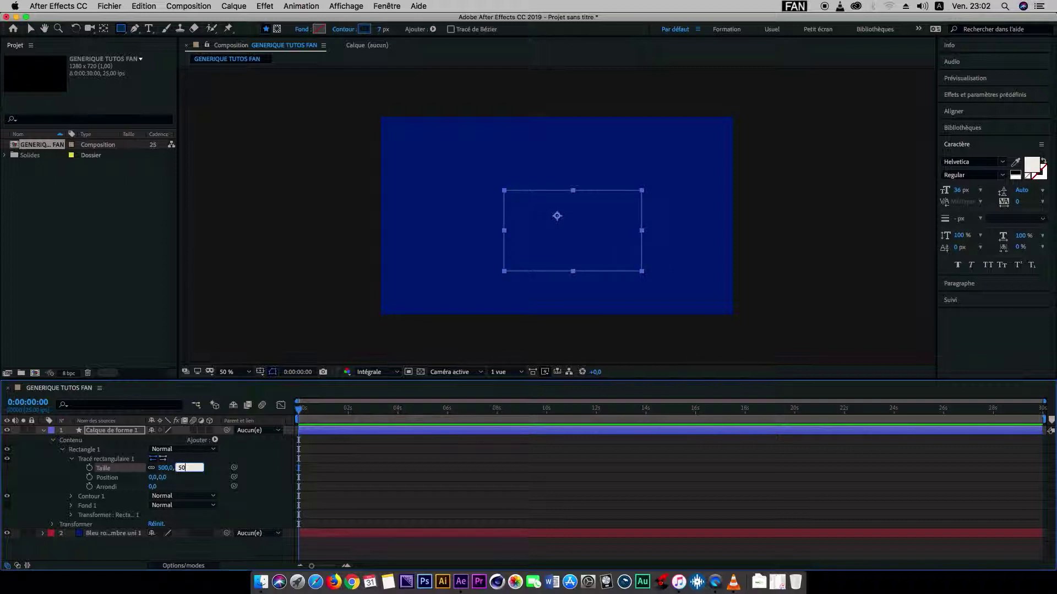
text(0)
key(Return)
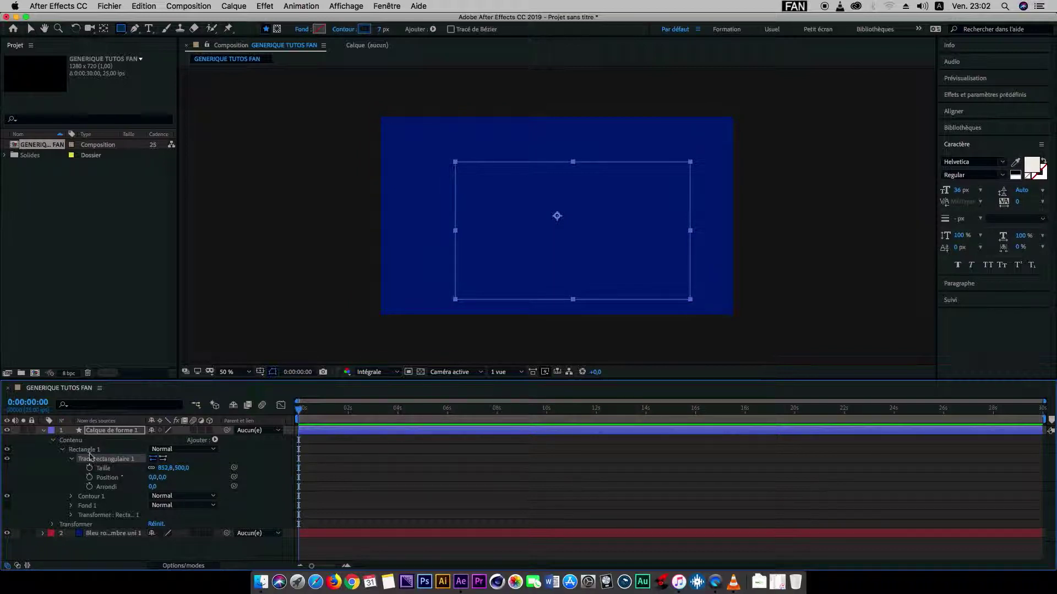
Step: Unlink the proportions of the rectangle path's size and set its width to 500
click(88, 450)
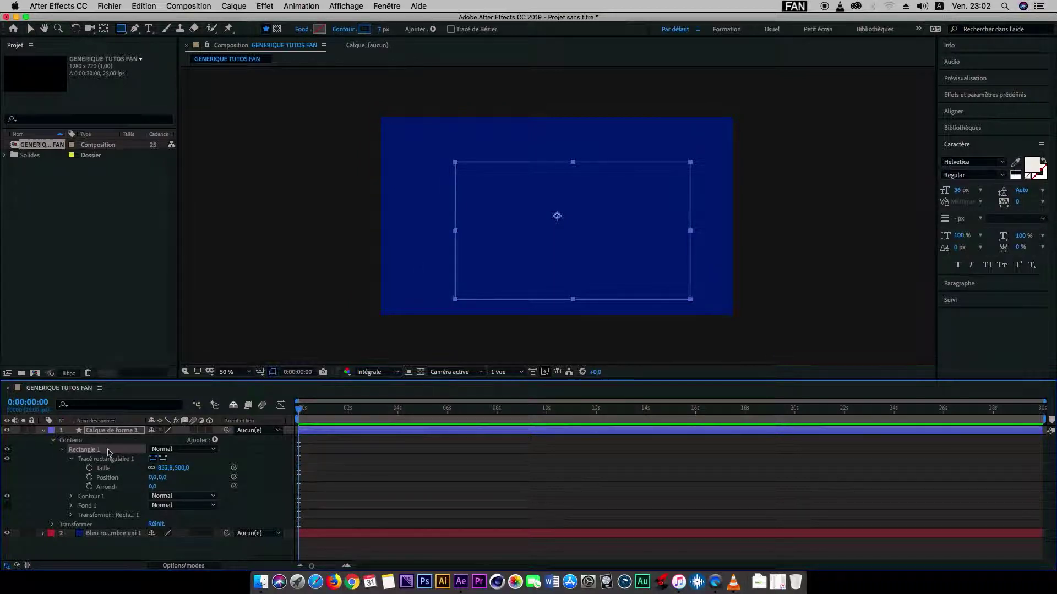
click(165, 468)
text(500)
key(Return)
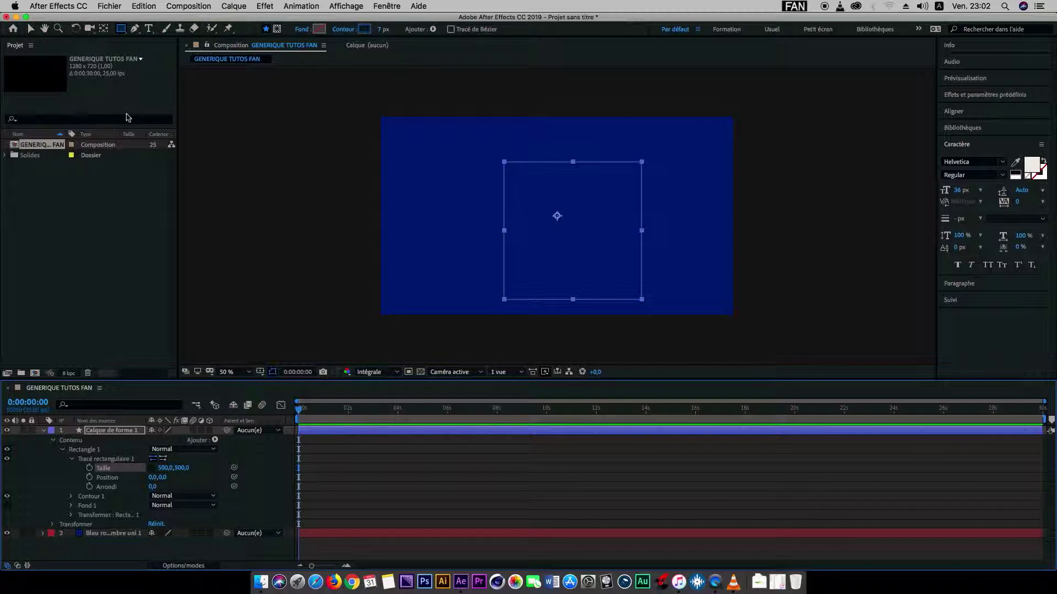
Step: Move the square so that its centre aligns with the centre of the composition
click(30, 28)
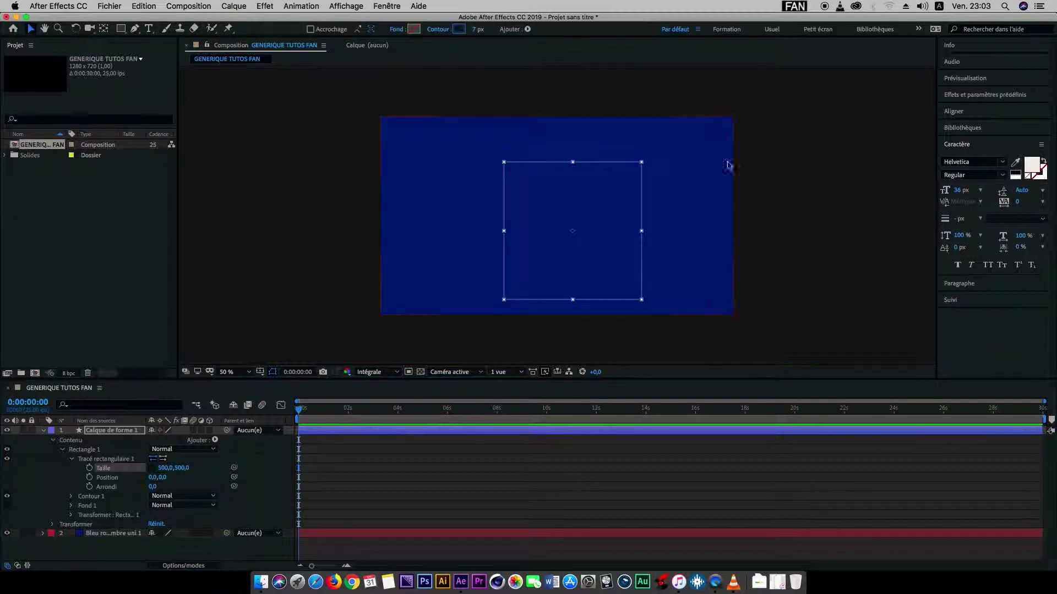
drag(642, 230, 619, 204)
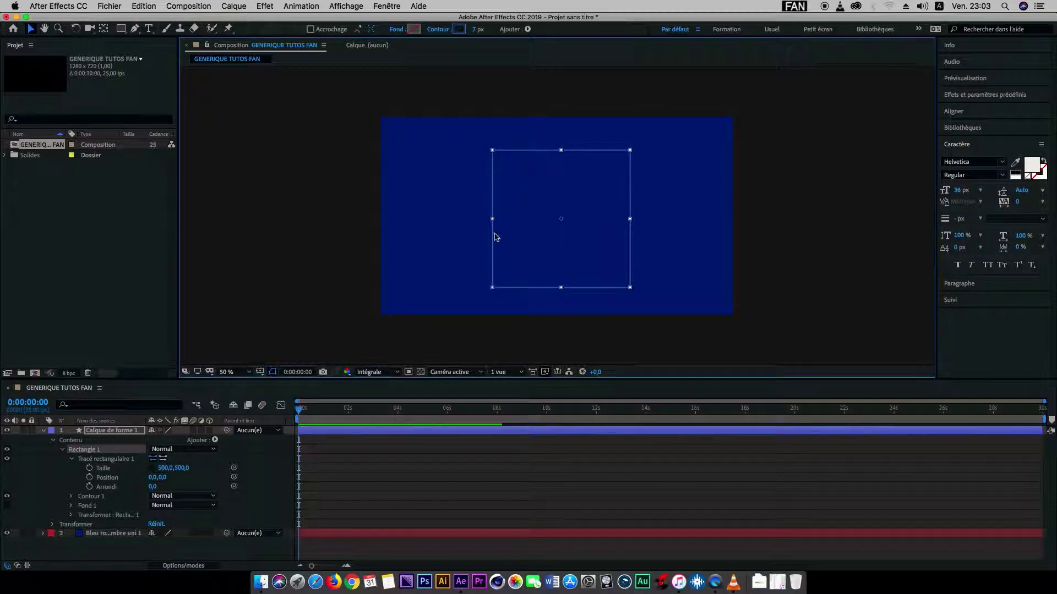
click(272, 372)
click(289, 379)
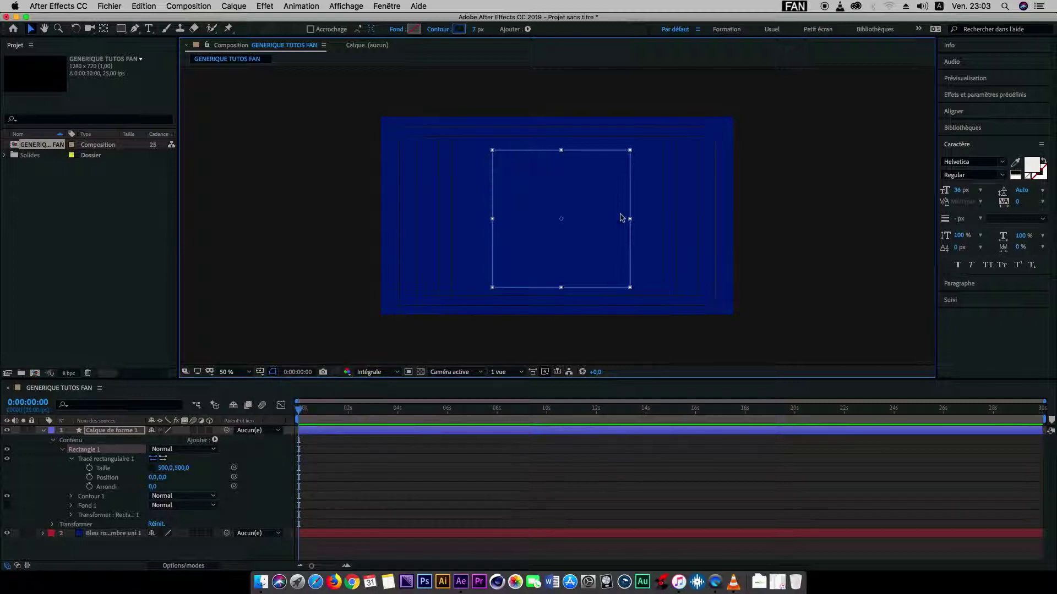
drag(563, 223, 558, 216)
key(y)
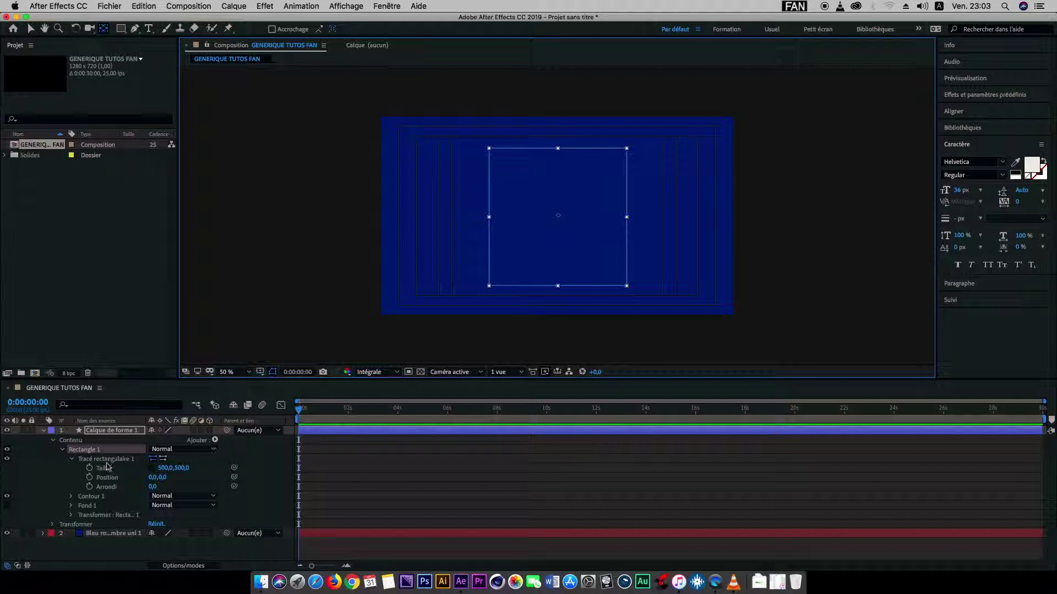
Step: Set the square's fill on the shape layer to light grey CCCCCC
click(110, 430)
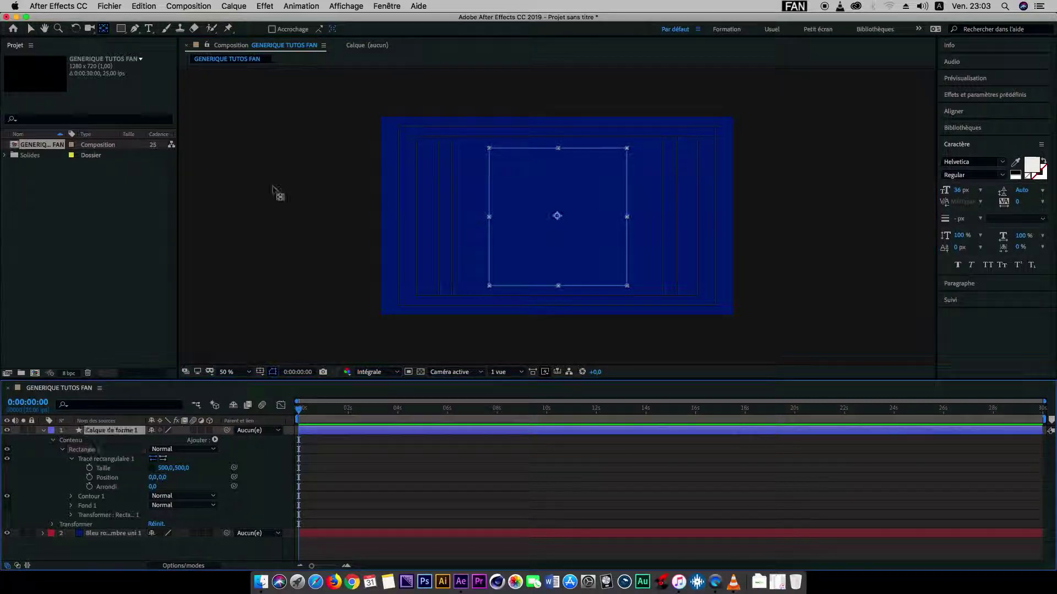
click(31, 29)
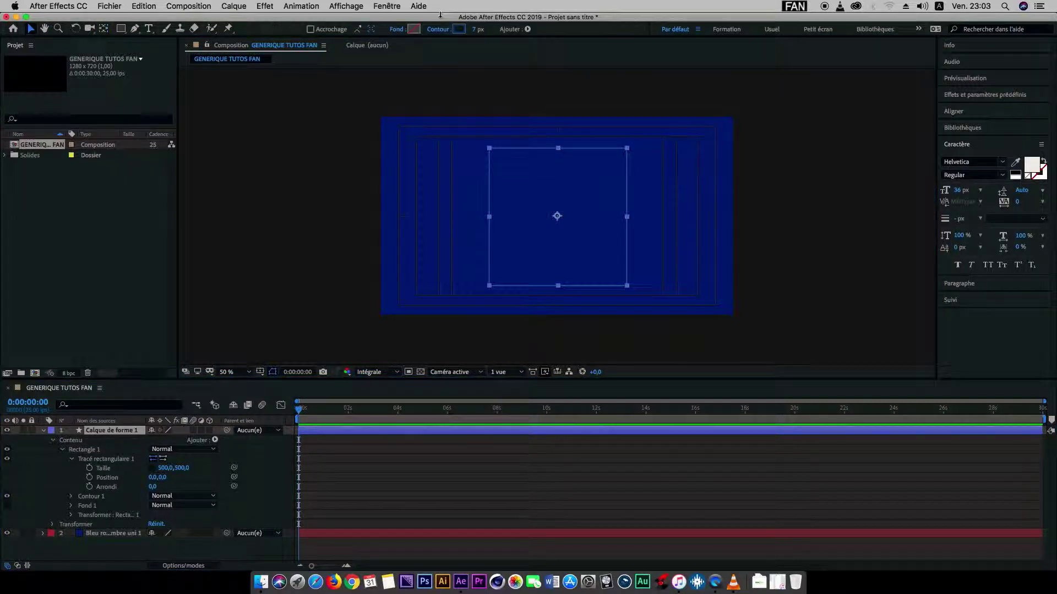
click(413, 28)
drag(880, 87, 721, 74)
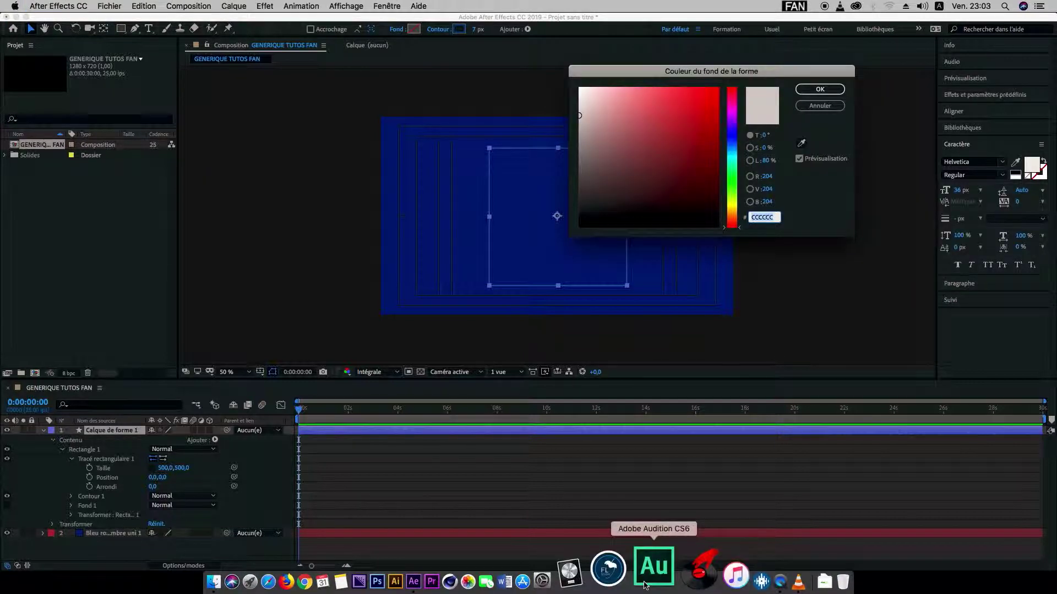
click(716, 578)
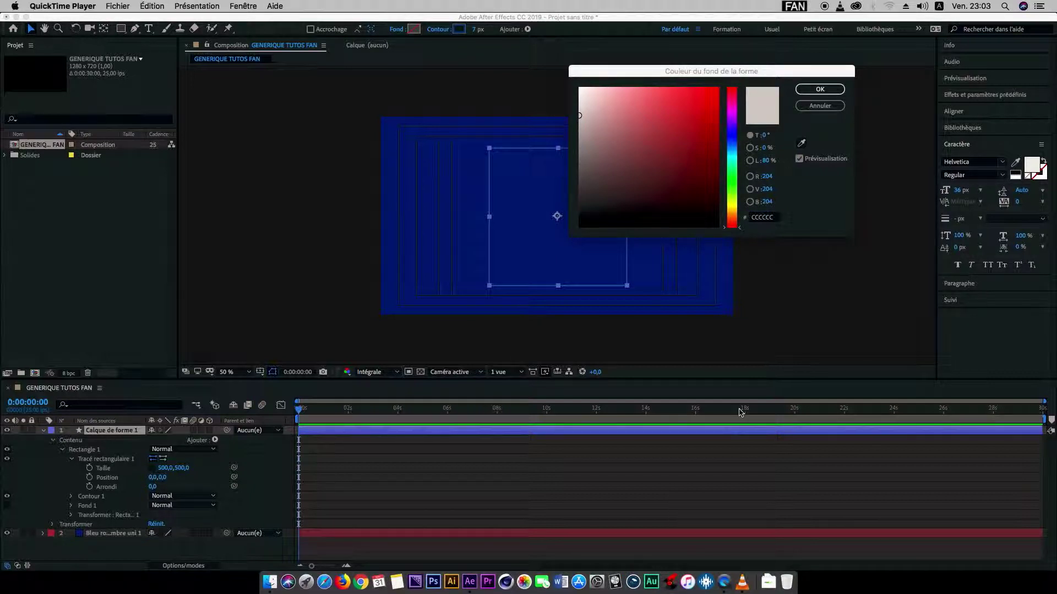
click(758, 71)
drag(758, 70, 807, 100)
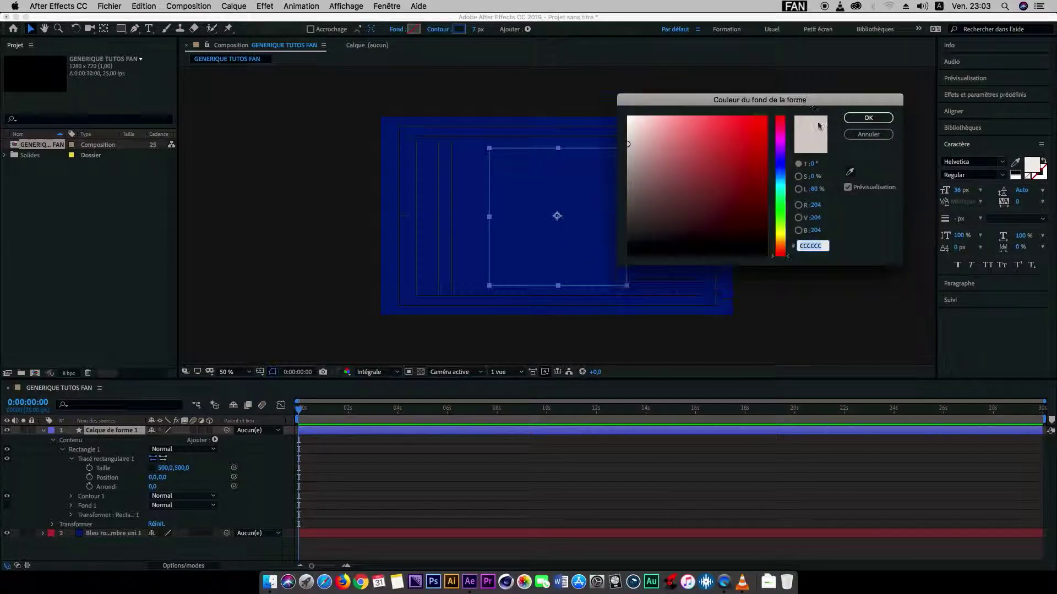
click(746, 577)
click(866, 120)
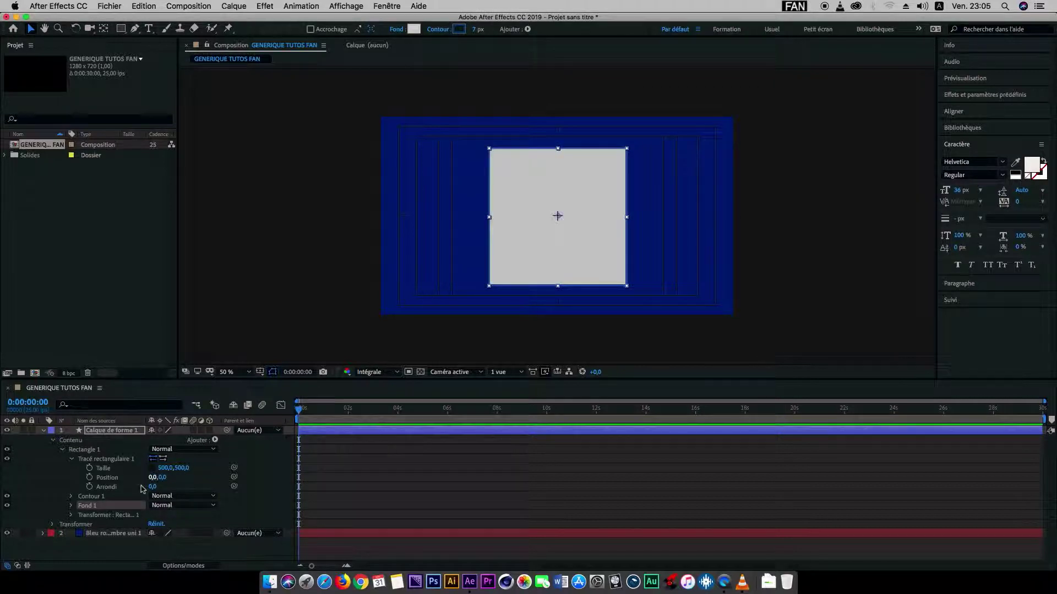
click(88, 510)
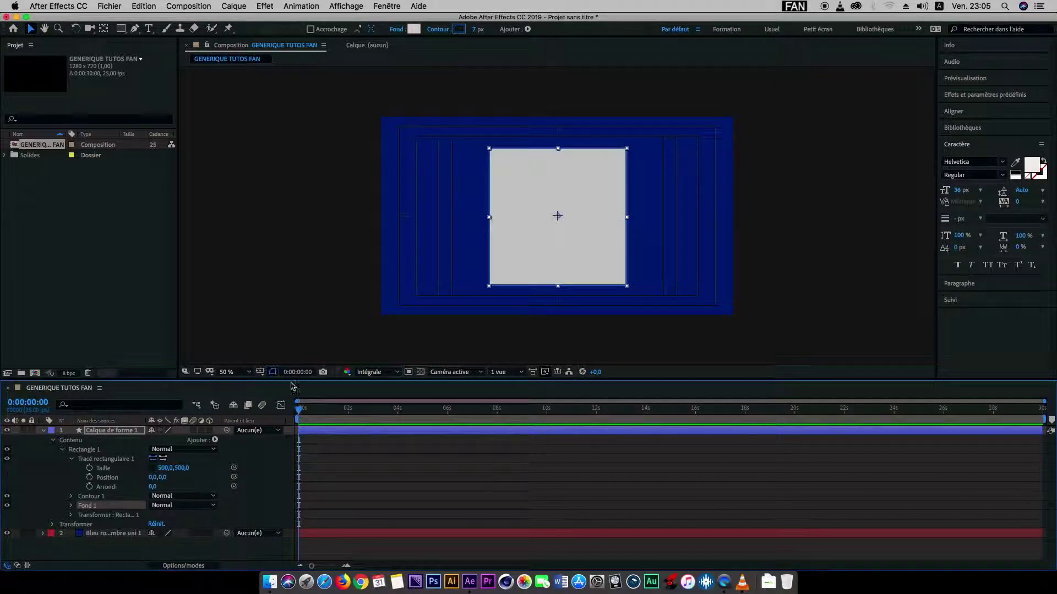
click(527, 30)
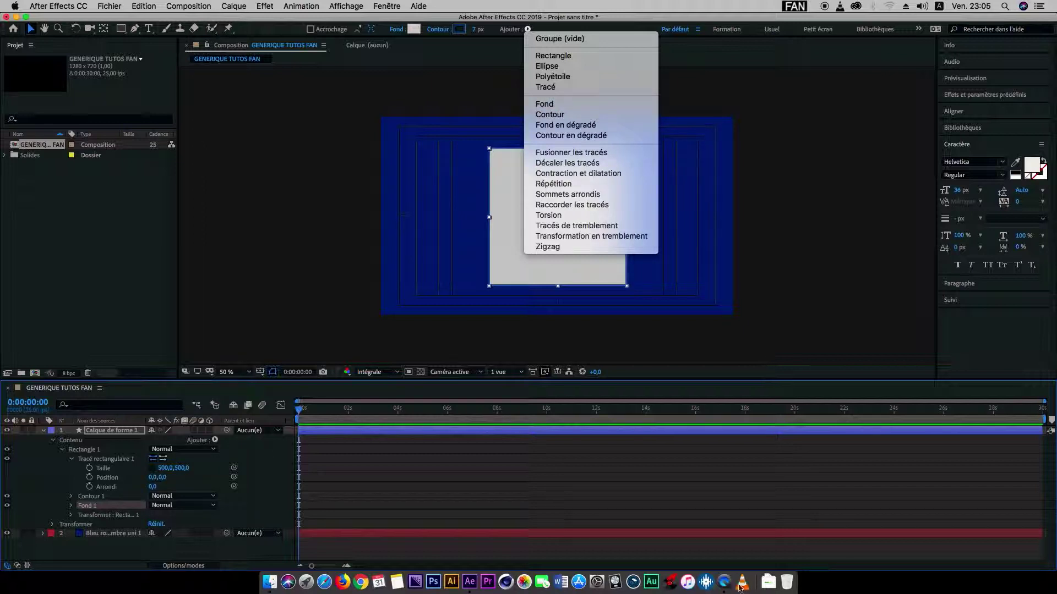
key(Escape)
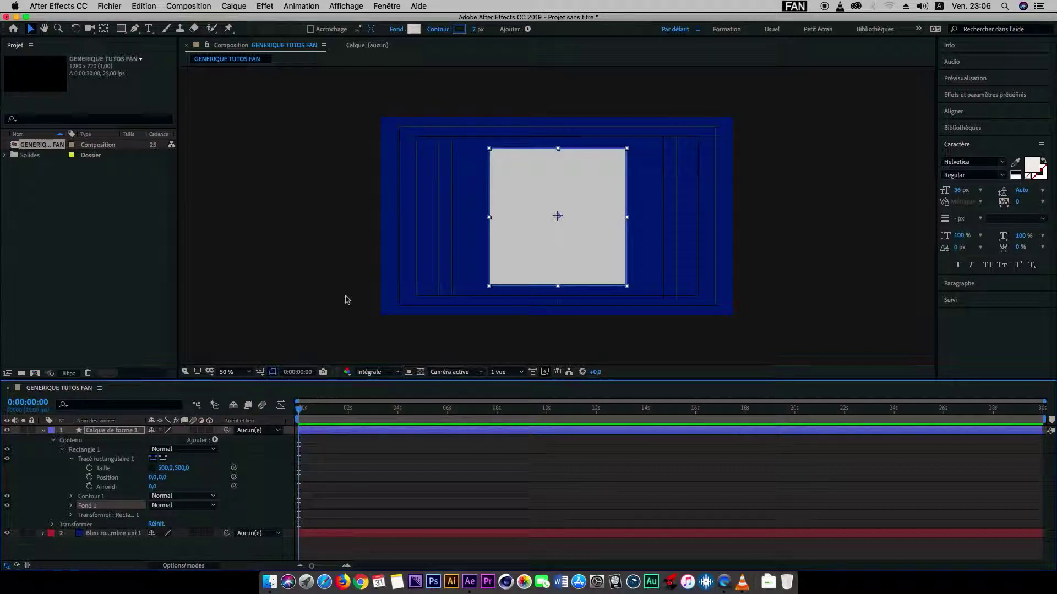
Step: Collapse the shape layer's contents, reveal its Scale property and add a scale keyframe at the start of the composition
click(110, 431)
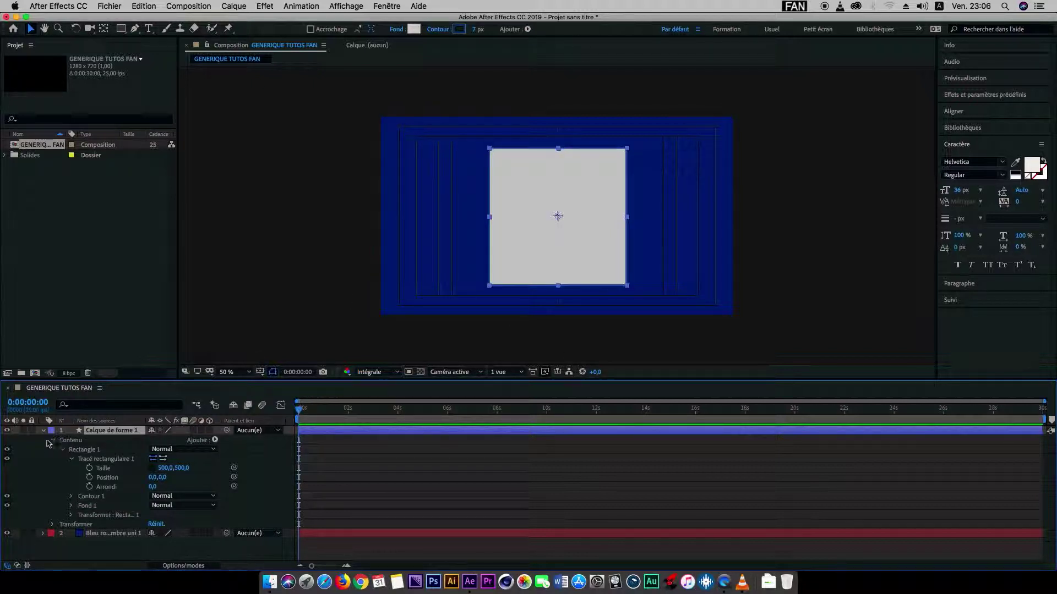
click(43, 430)
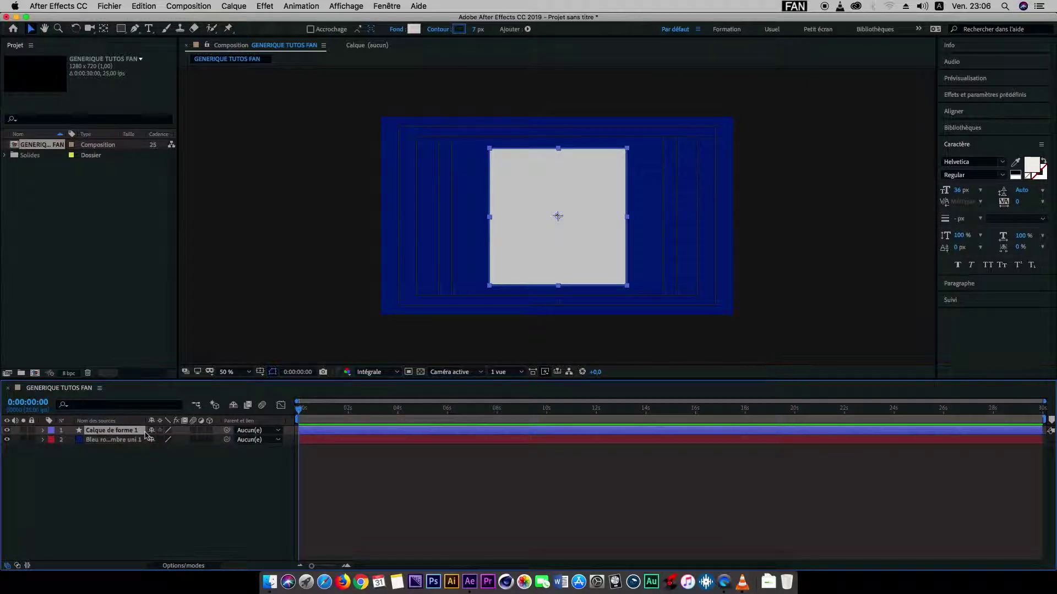
key(s)
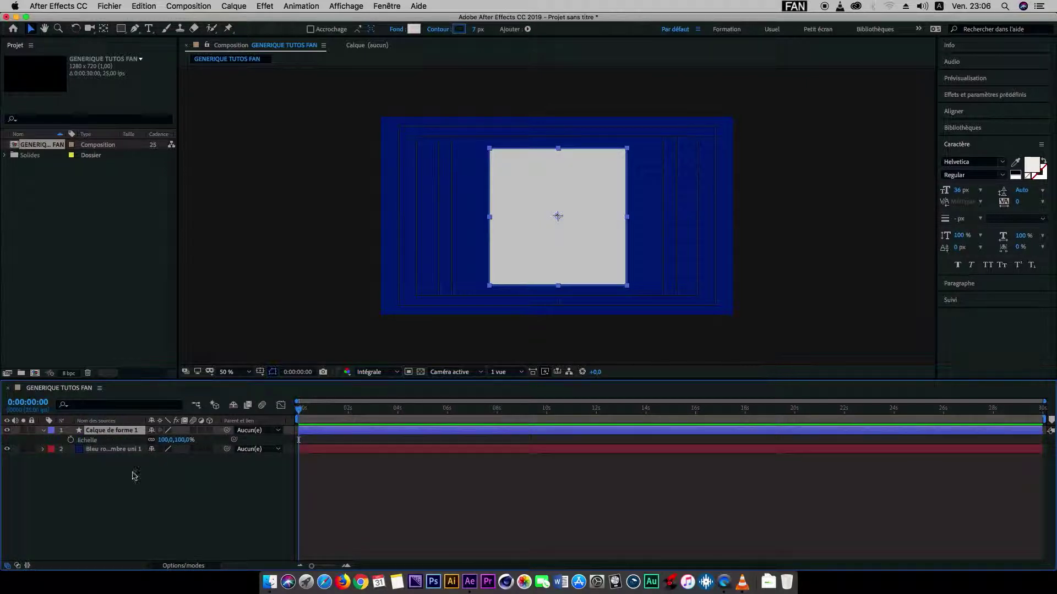
click(71, 440)
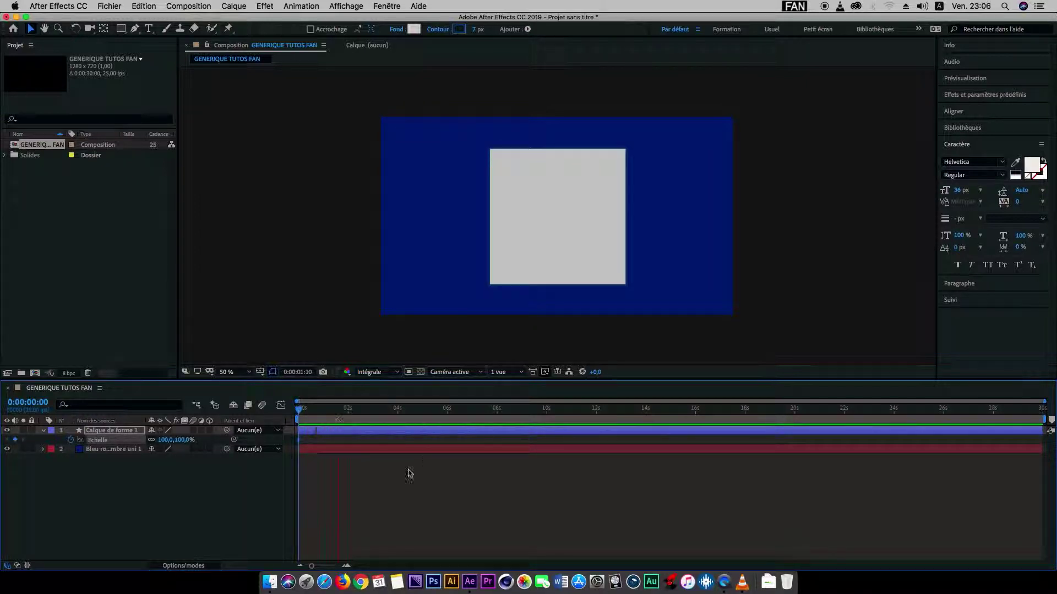
Step: Add a second scale keyframe at 0:00:02:00, leaving the square at full size
click(348, 413)
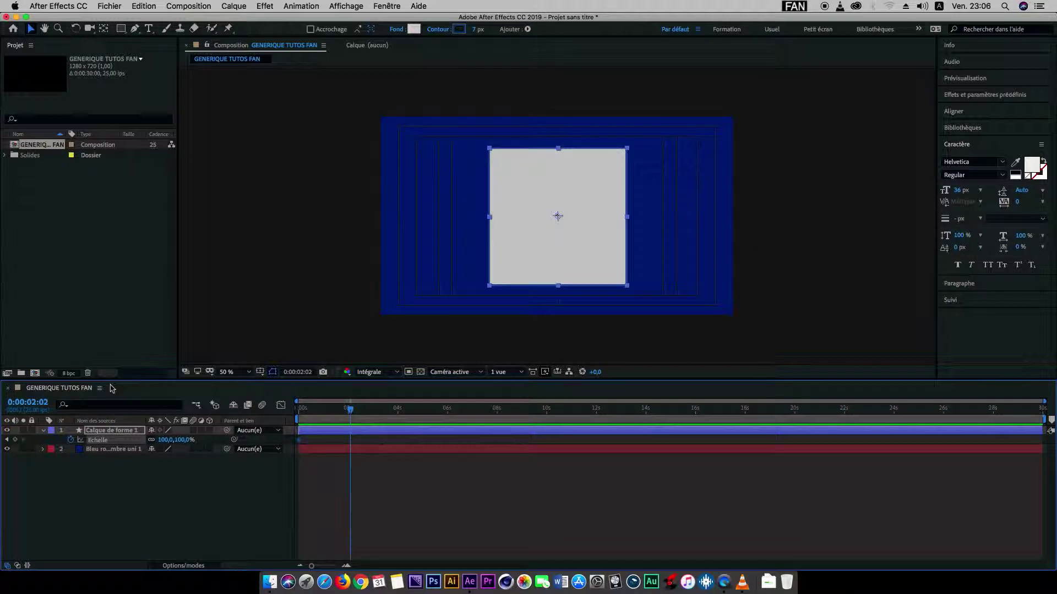
drag(346, 418, 349, 412)
click(15, 441)
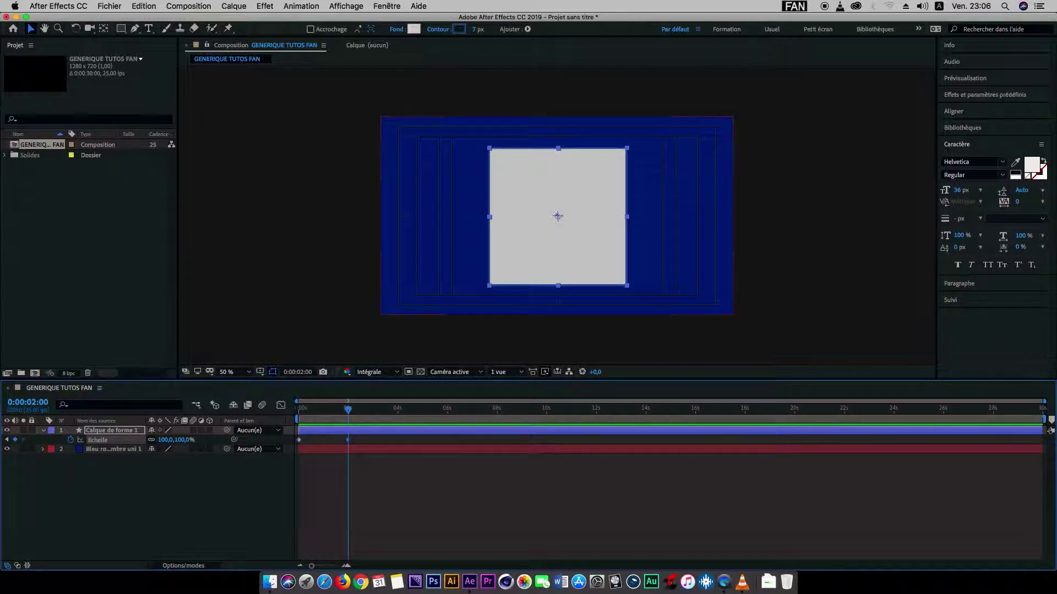
Step: Go back to the first scale keyframe and set the shape layer's scale there to 0%
click(6, 441)
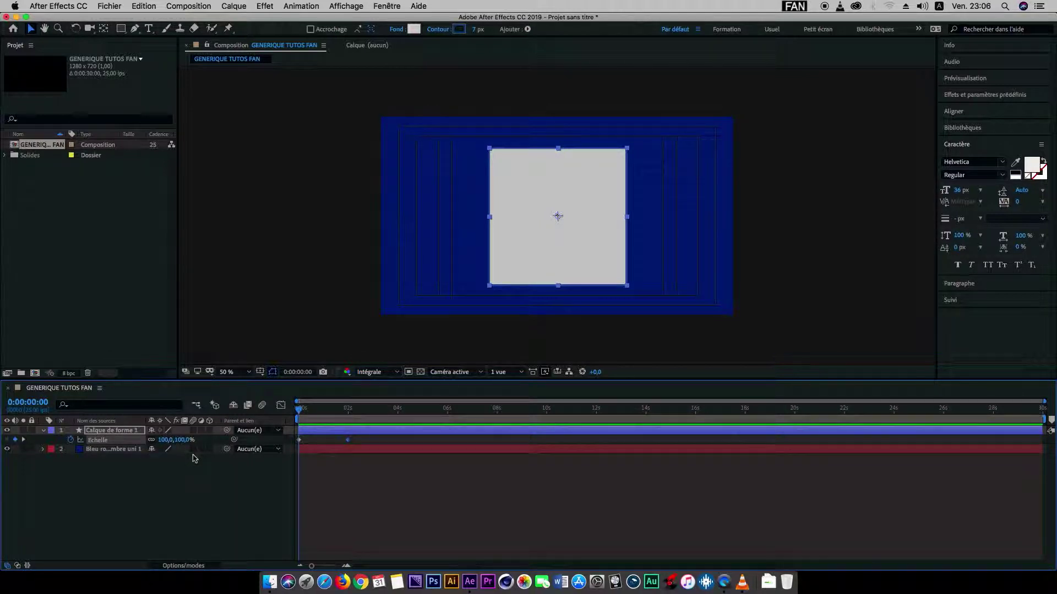
click(165, 440)
text(00)
key(Return)
Step: Preview the square's scale animation twice from the start of the composition, stopping past the second keyframe
key(space)
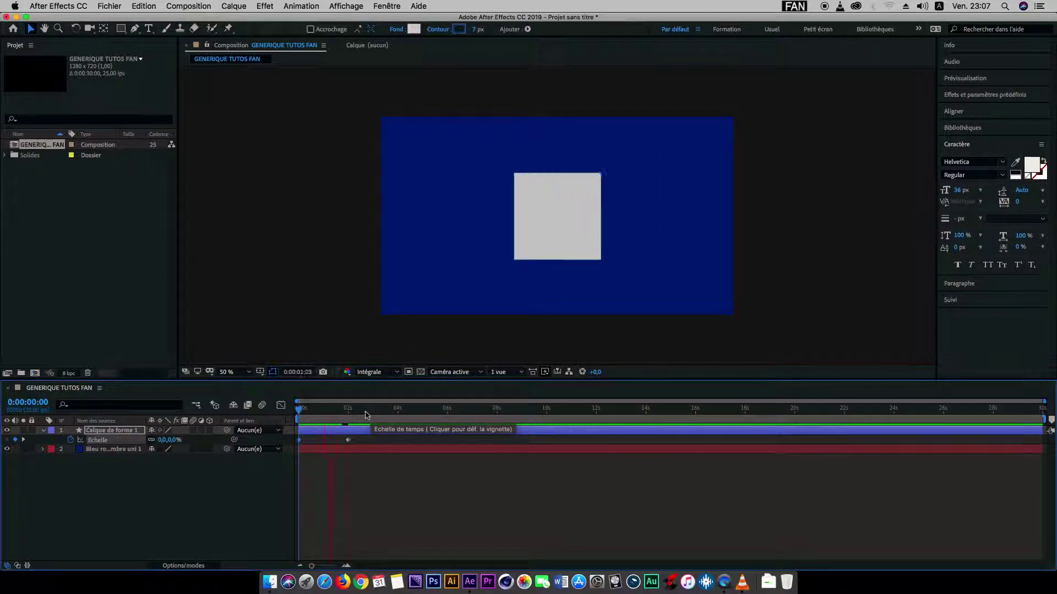
click(327, 417)
drag(327, 417, 267, 418)
key(space)
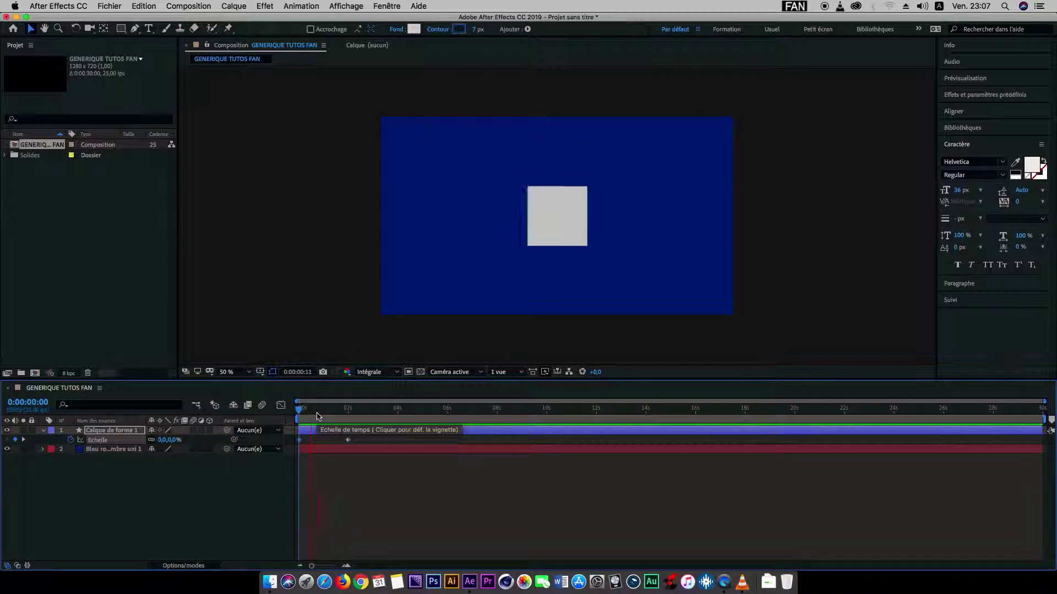
click(368, 410)
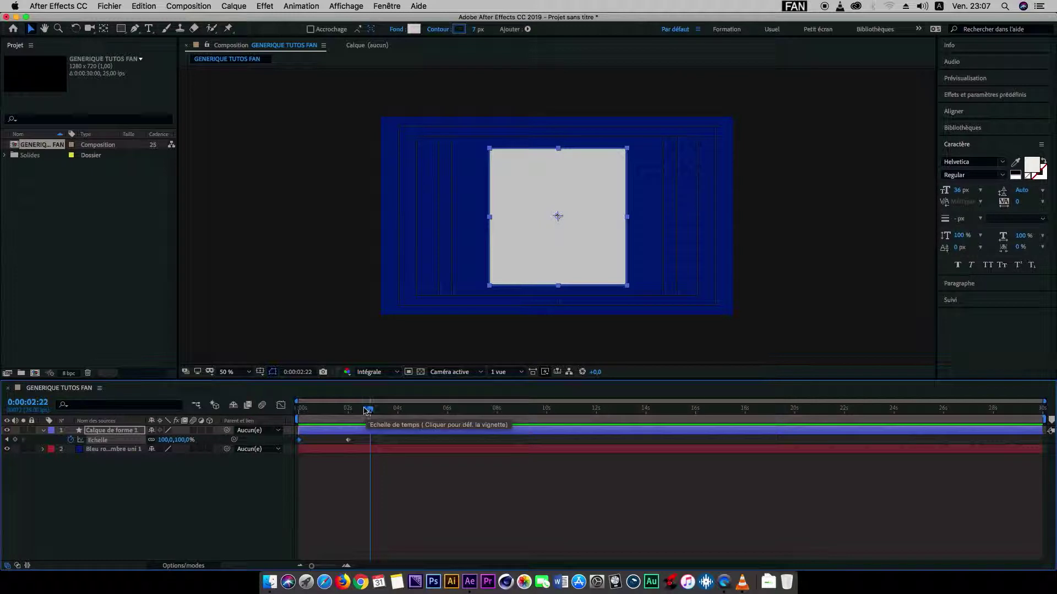
Step: Save the project as GENERIQUE TUTO FAN.aep in the TUTOS folder and return the playhead to the first scale keyframe
key(super+s)
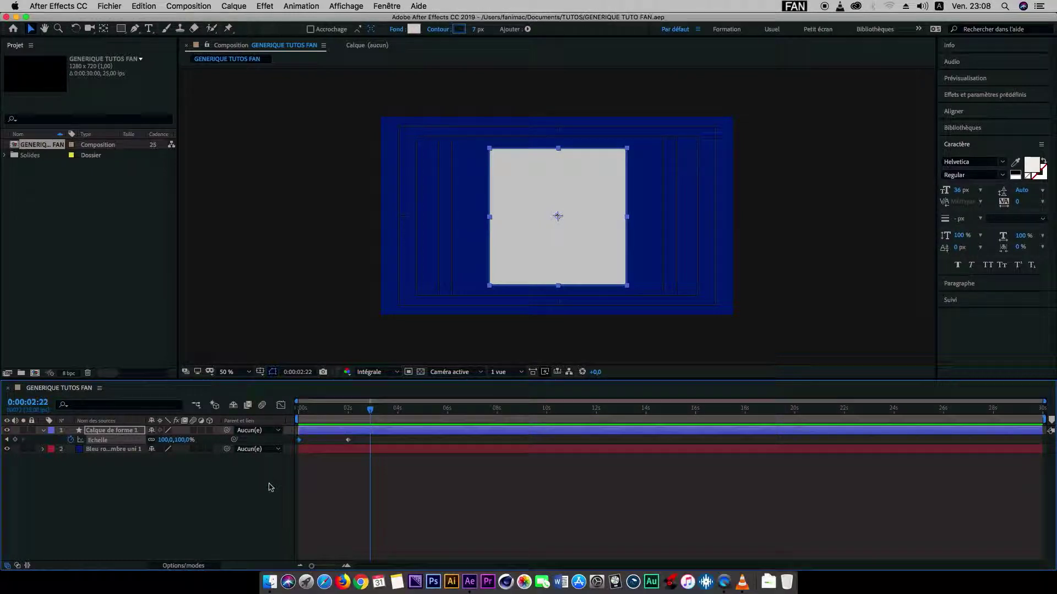
key(j)
key(j)
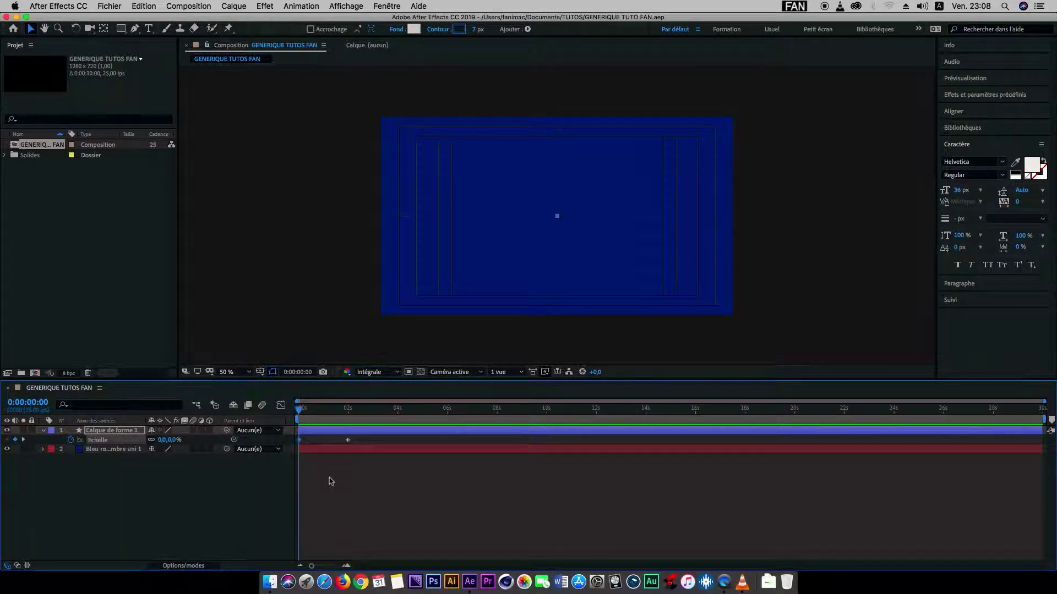
Step: Play the growing square with nothing selected, stop at about 0:00:01:20 and select the shape layer
click(331, 481)
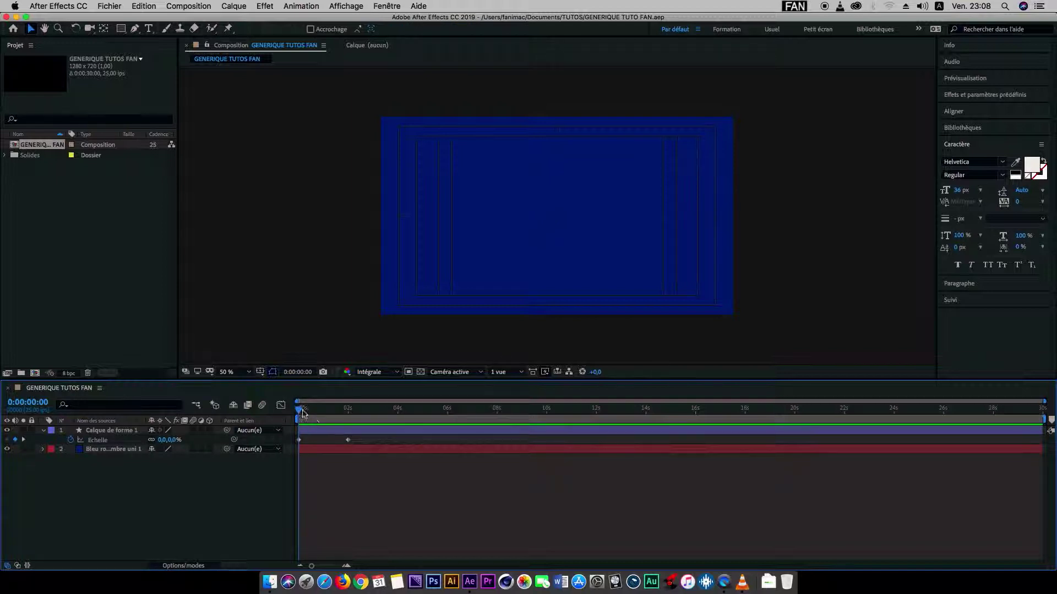
key(space)
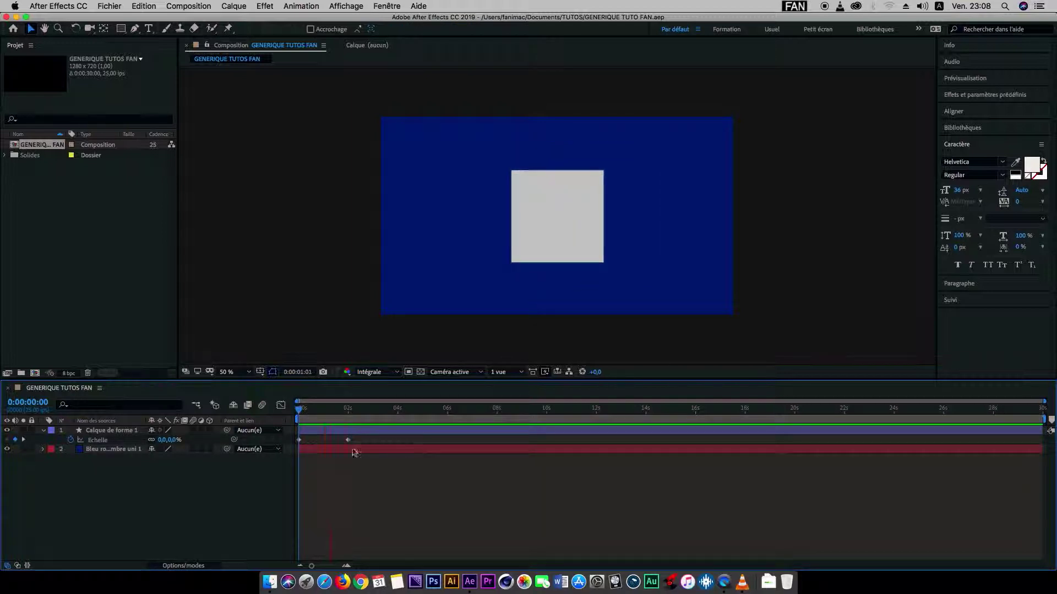
click(327, 434)
Step: Show the shape layer in the Graph Editor and toggle the option Autoriser les images clés entre les images
click(281, 405)
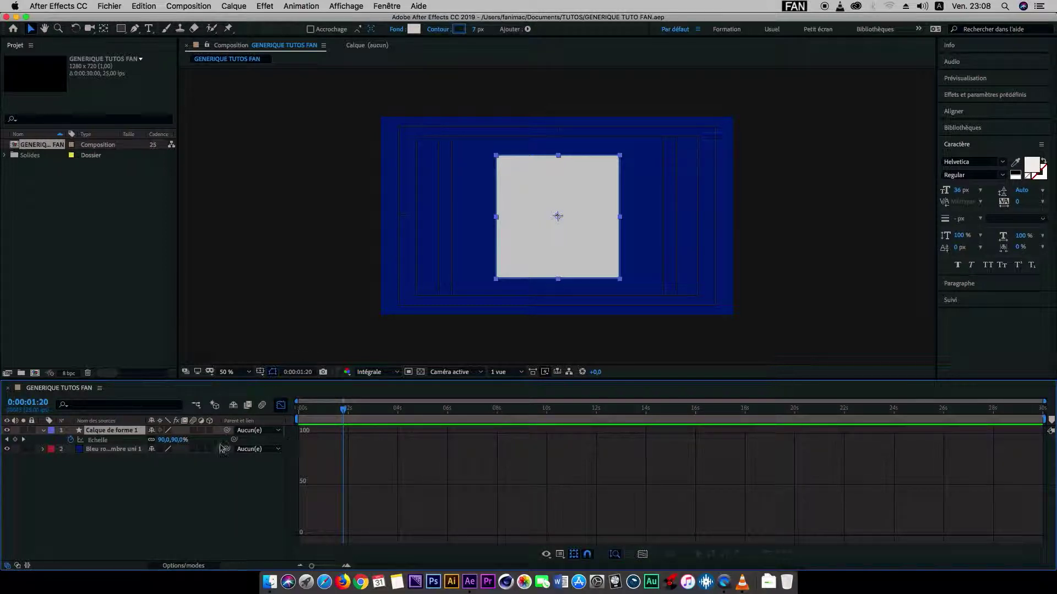
click(280, 406)
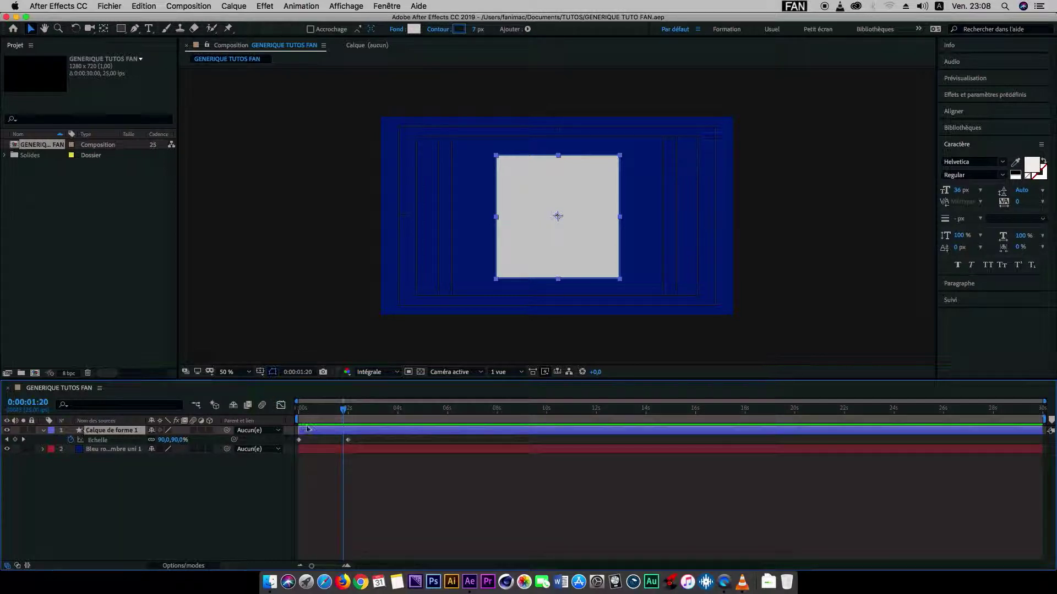
click(281, 406)
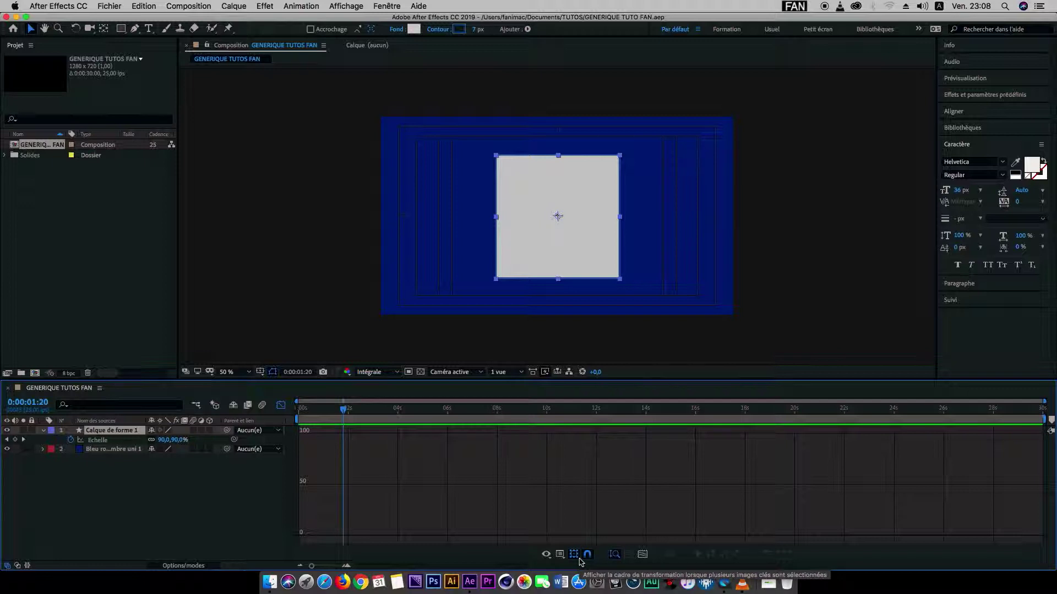
click(562, 556)
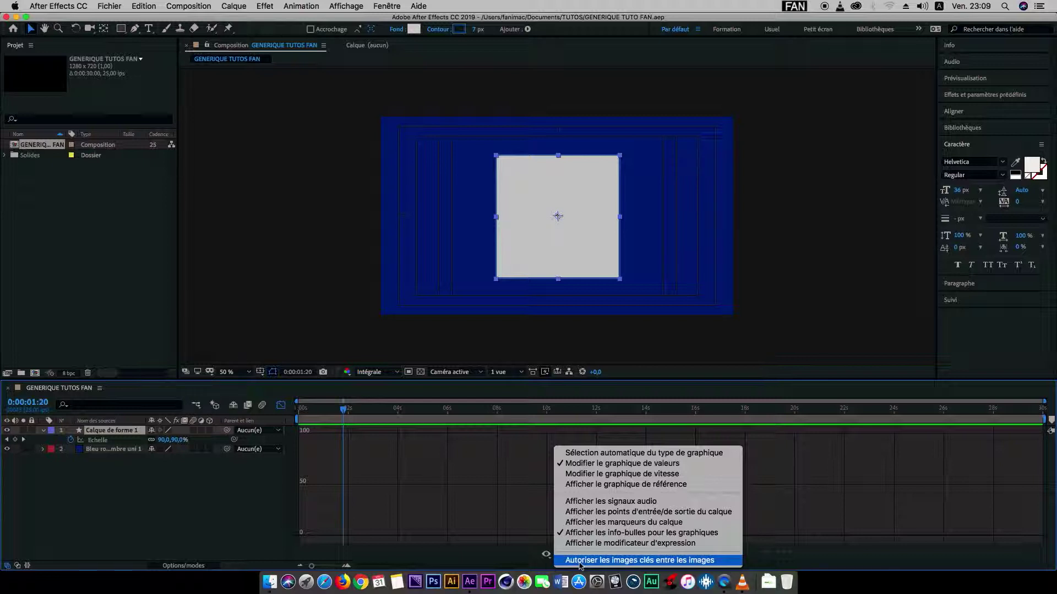
click(579, 560)
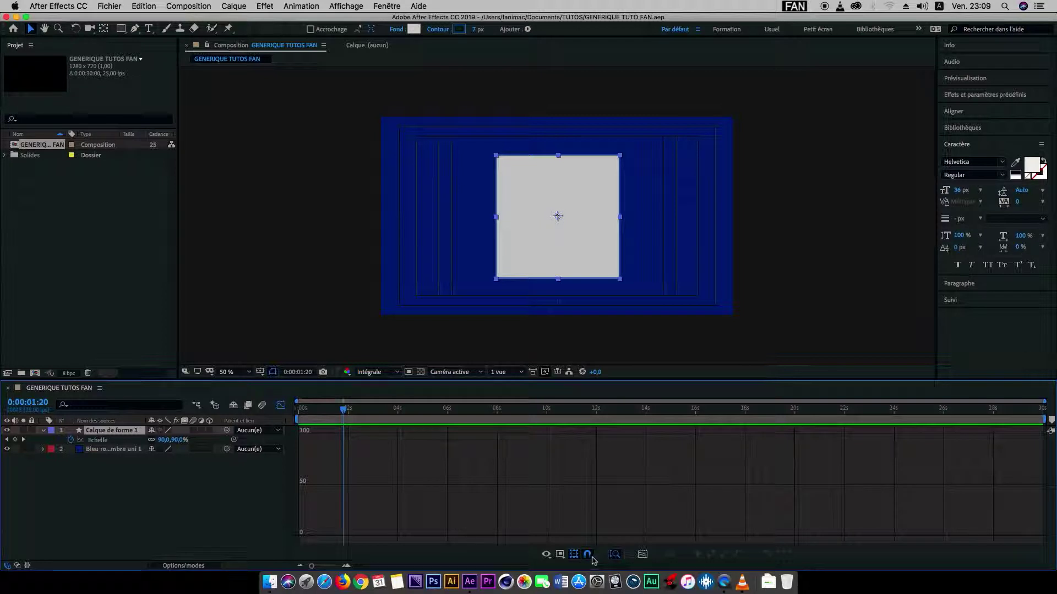
click(643, 555)
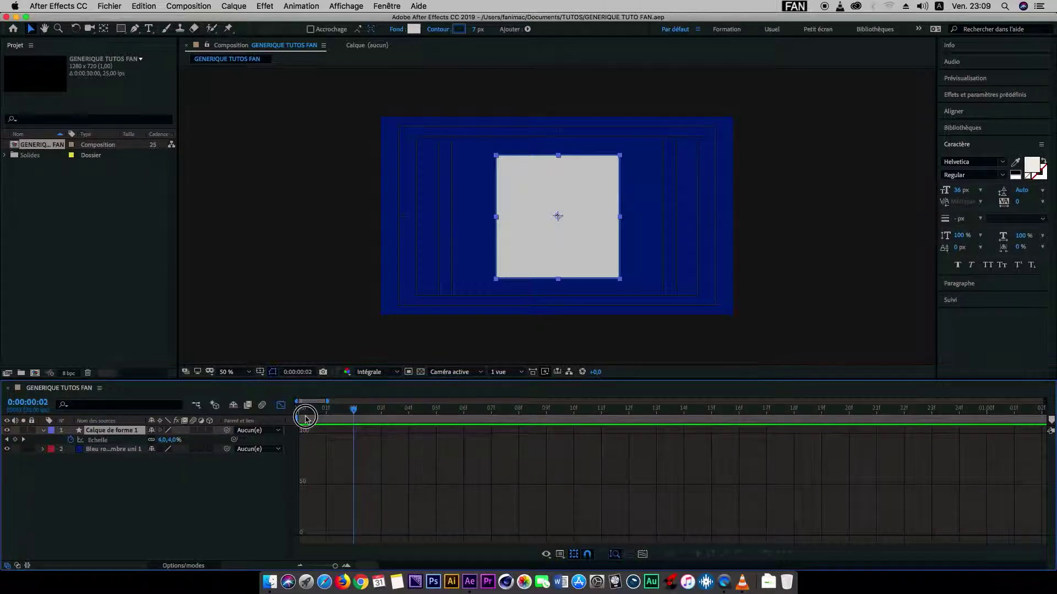
Step: Return the playhead to the start of the composition and switch from the Graph Editor back to the layer bars
drag(331, 410, 300, 410)
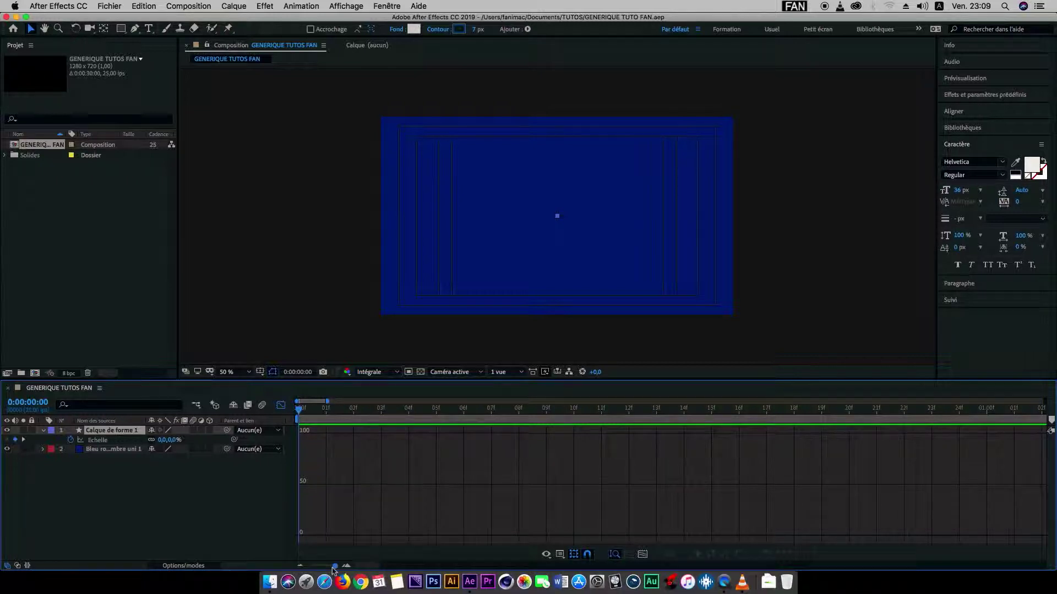
drag(336, 567, 311, 566)
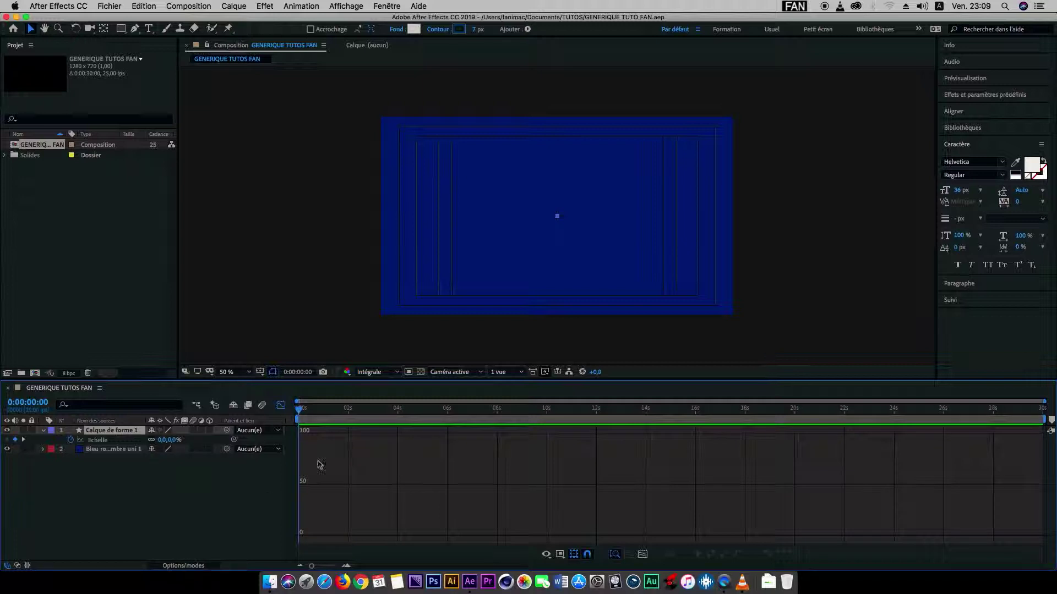
drag(313, 567, 335, 567)
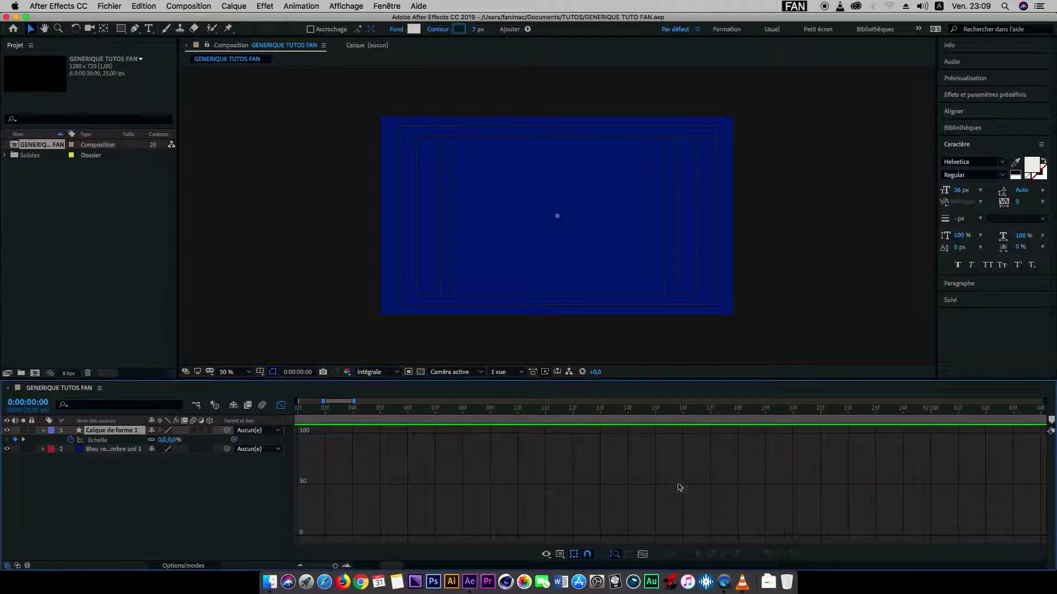
click(281, 405)
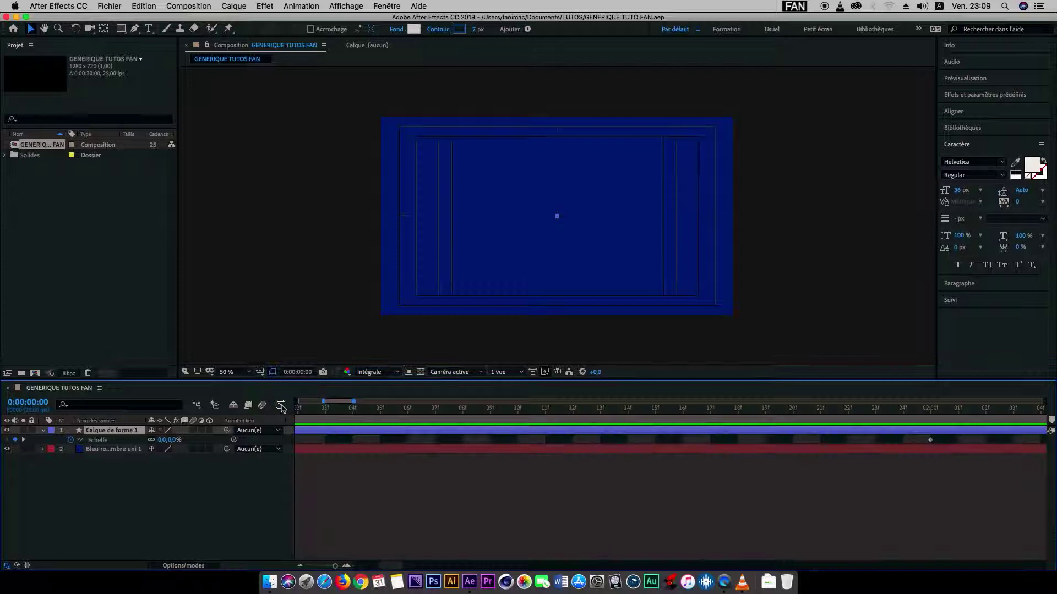
click(282, 406)
click(281, 407)
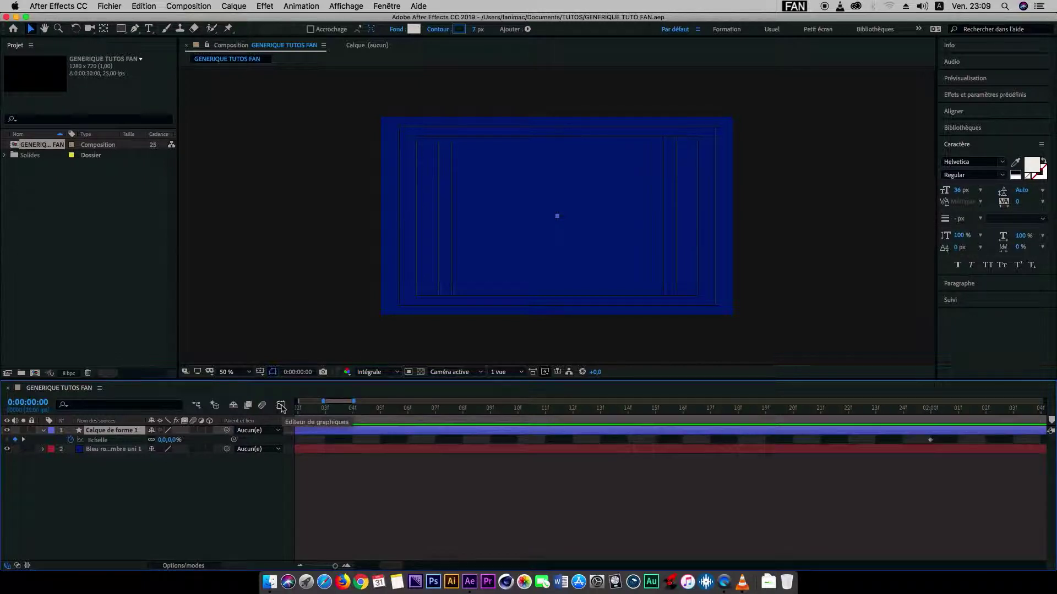
drag(334, 566, 308, 567)
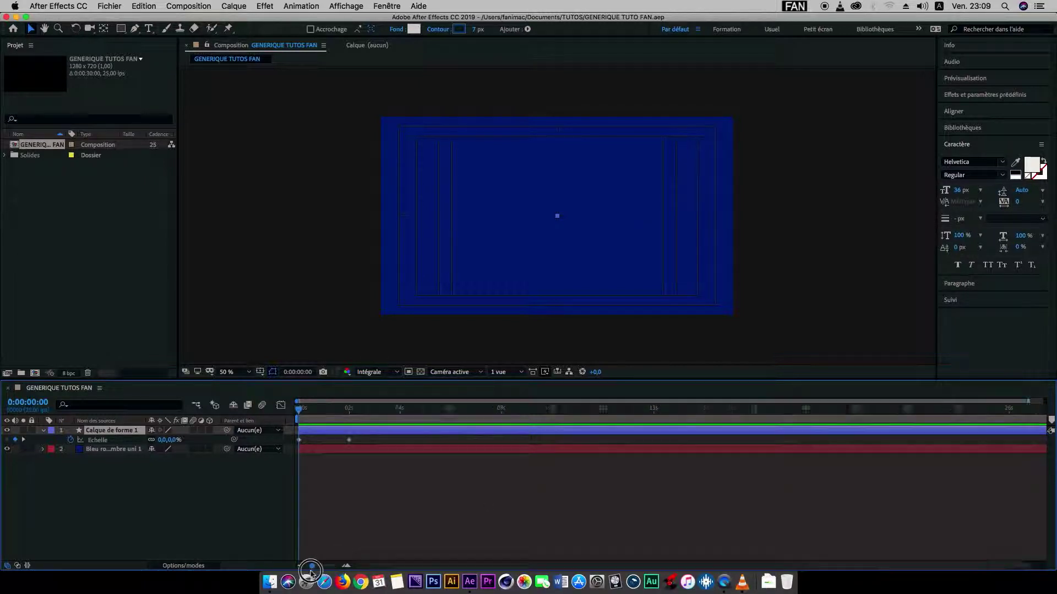
Step: Show the Scale curve in the Graph Editor and apply Easy Ease to both scale keyframes of the shape layer
mouse_move(372, 453)
mouse_down()
mouse_move(366, 437)
mouse_move(330, 435)
mouse_up()
key(Delete)
click(281, 406)
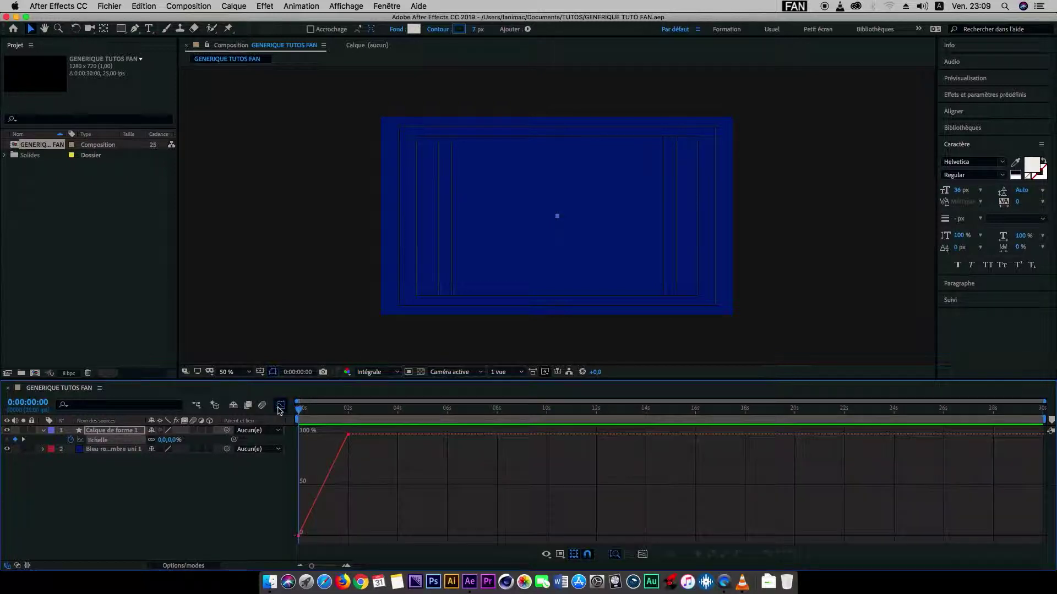
drag(373, 435, 274, 538)
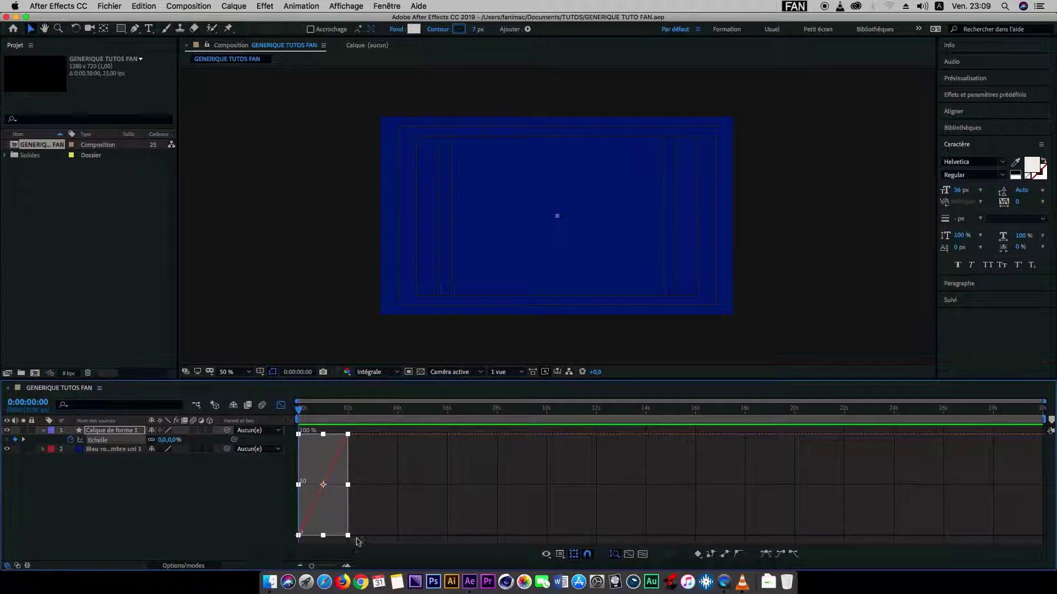
click(766, 554)
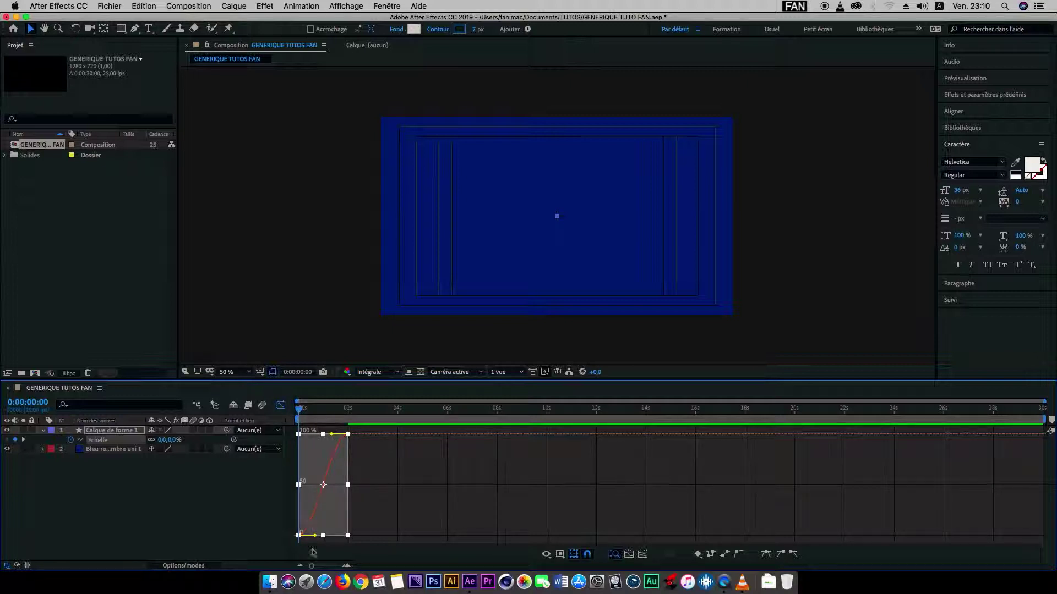
Step: Pull the easing handle of the last scale keyframe horizontally back to the start so the growth slows down gradually
mouse_move(311, 566)
mouse_down()
mouse_move(339, 568)
mouse_move(331, 566)
mouse_up()
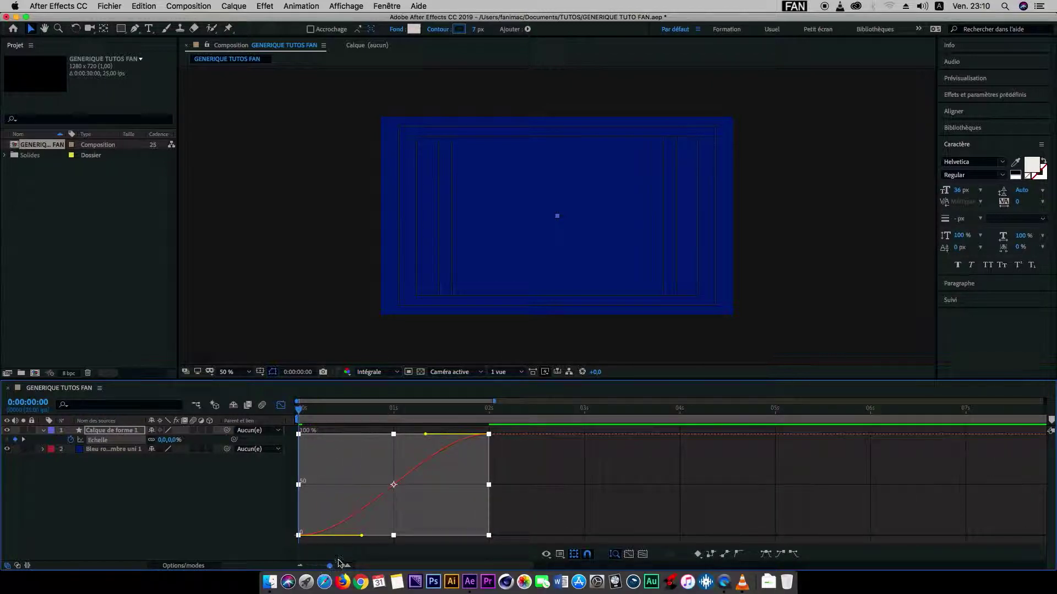
drag(426, 435, 272, 435)
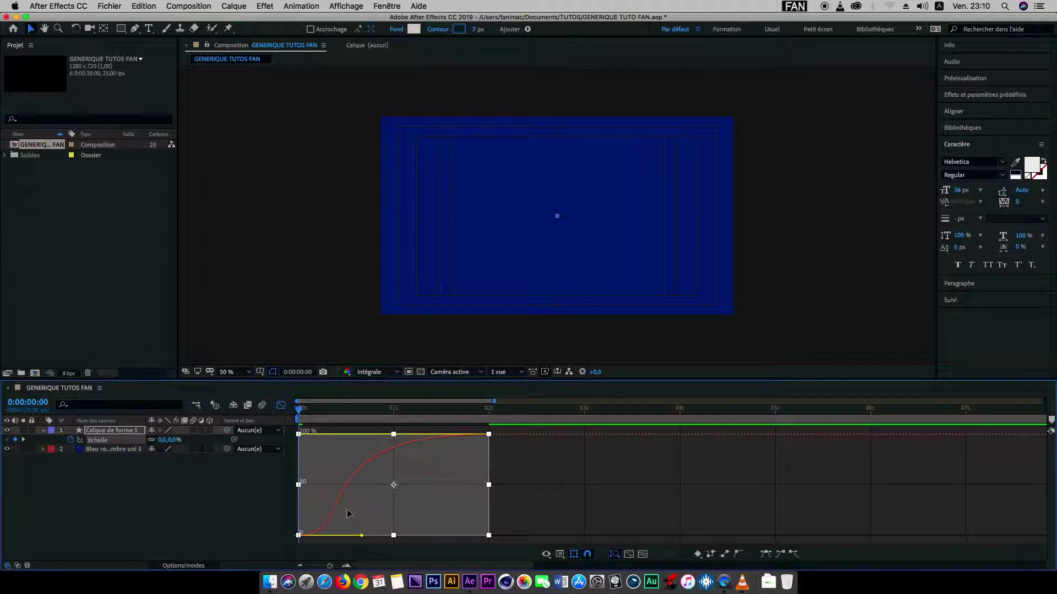
mouse_move(300, 434)
mouse_down()
mouse_move(337, 432)
mouse_move(293, 432)
mouse_move(300, 438)
mouse_up()
click(301, 437)
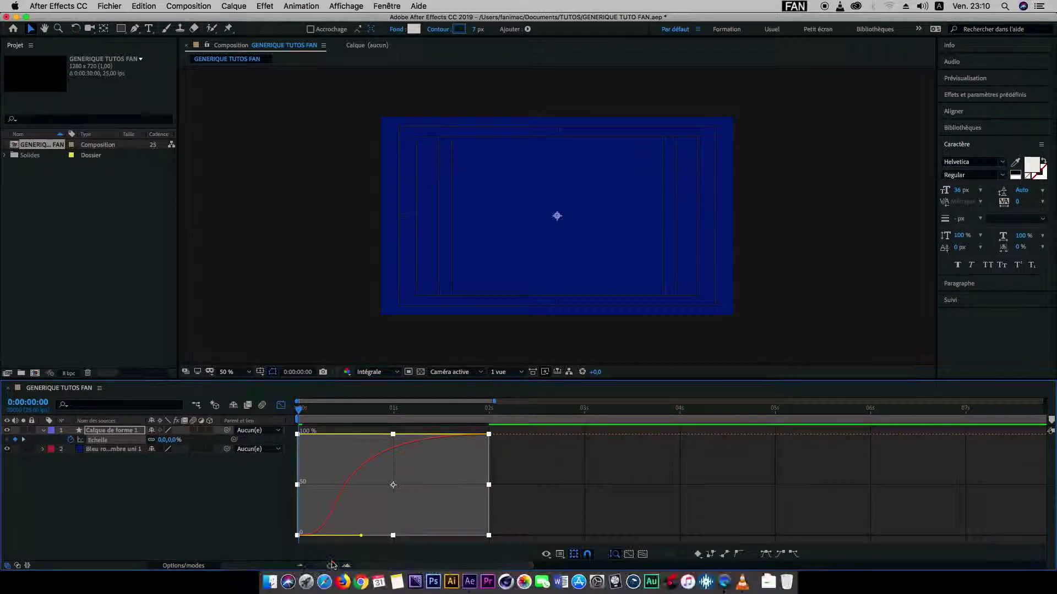
drag(329, 566, 311, 566)
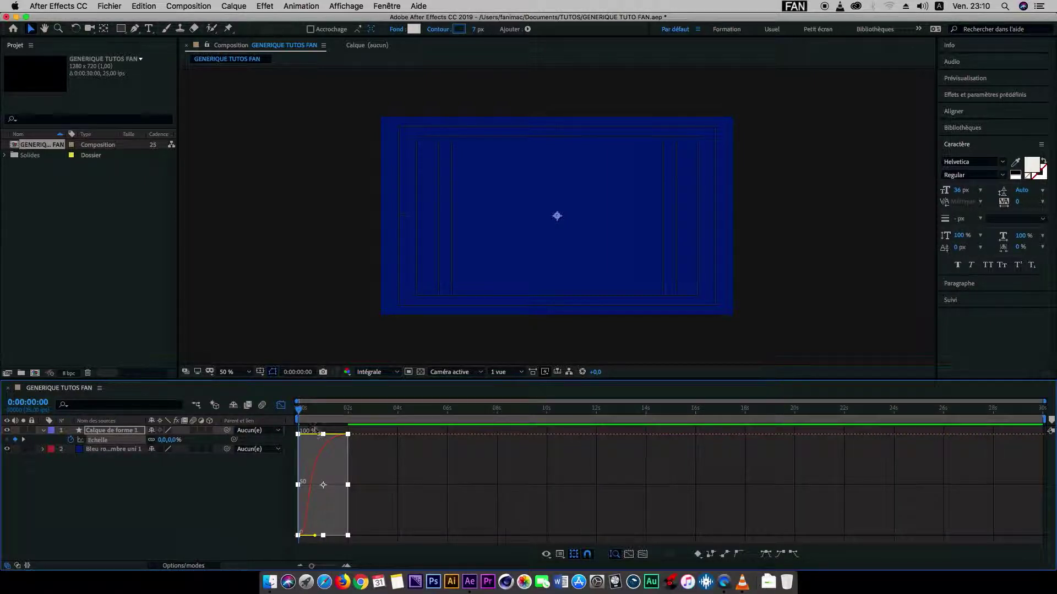
Step: Switch back to the layer bars and play the eased square animation twice from the start
click(281, 408)
key(space)
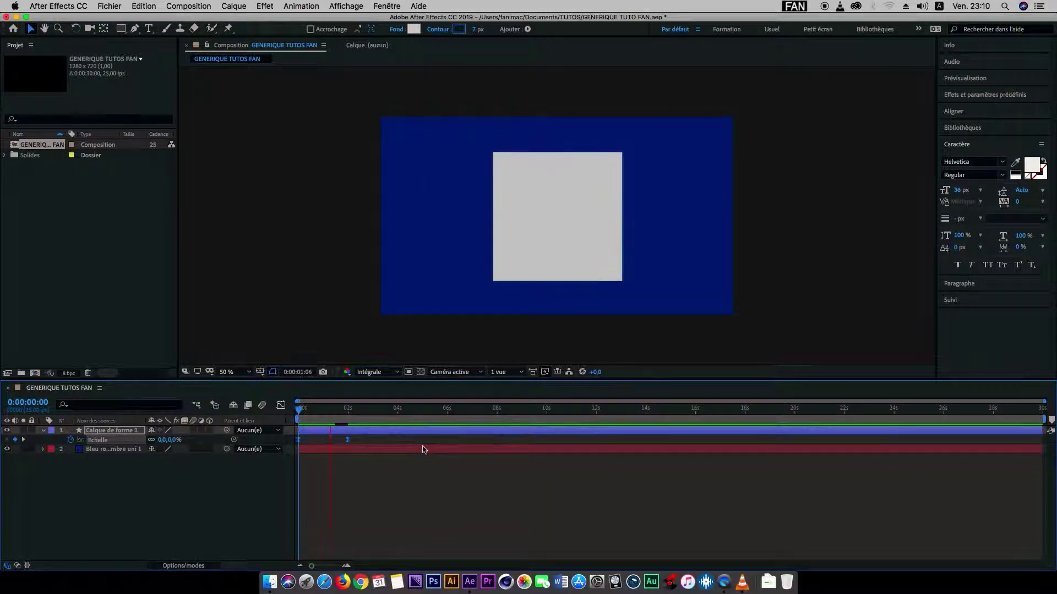
key(space)
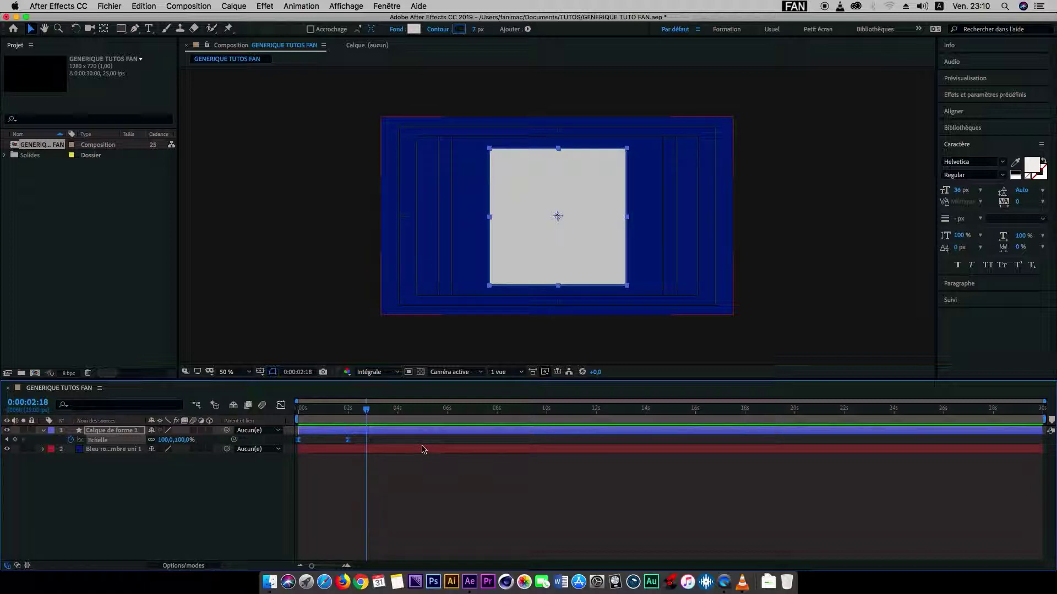
key(Home)
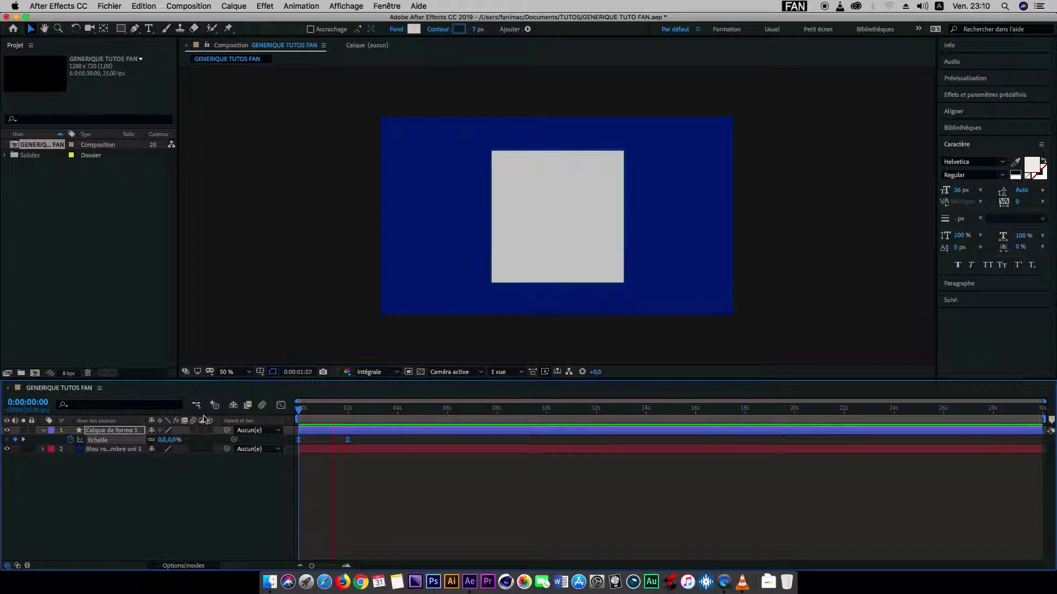
key(space)
key(apostrophe)
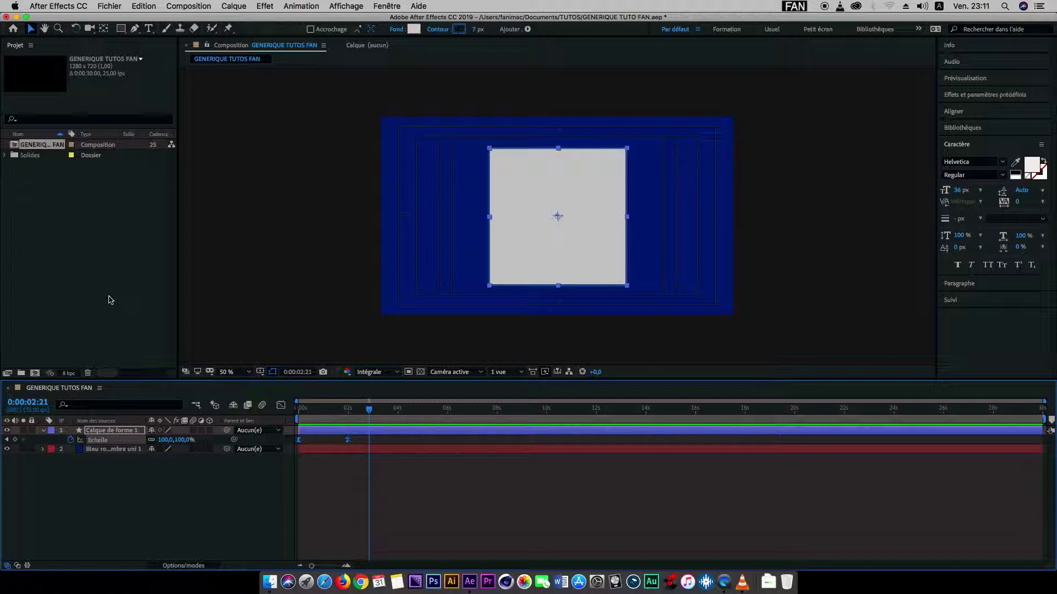
Step: Return the playhead to the start of the composition and reopen the Graph Editor with the shape layer selected
click(348, 440)
key(Home)
click(175, 441)
key(Return)
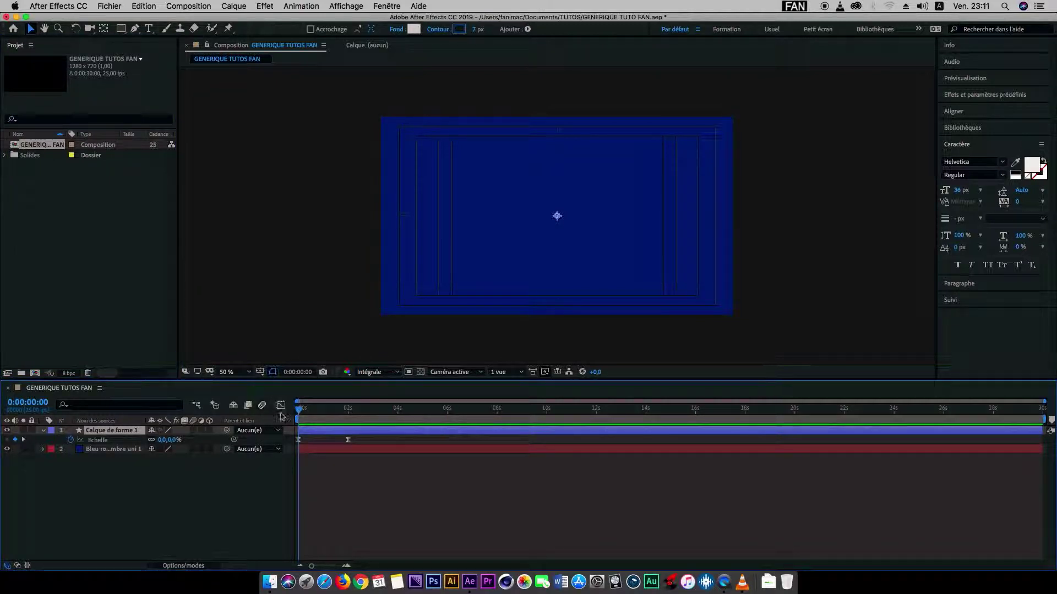
click(281, 406)
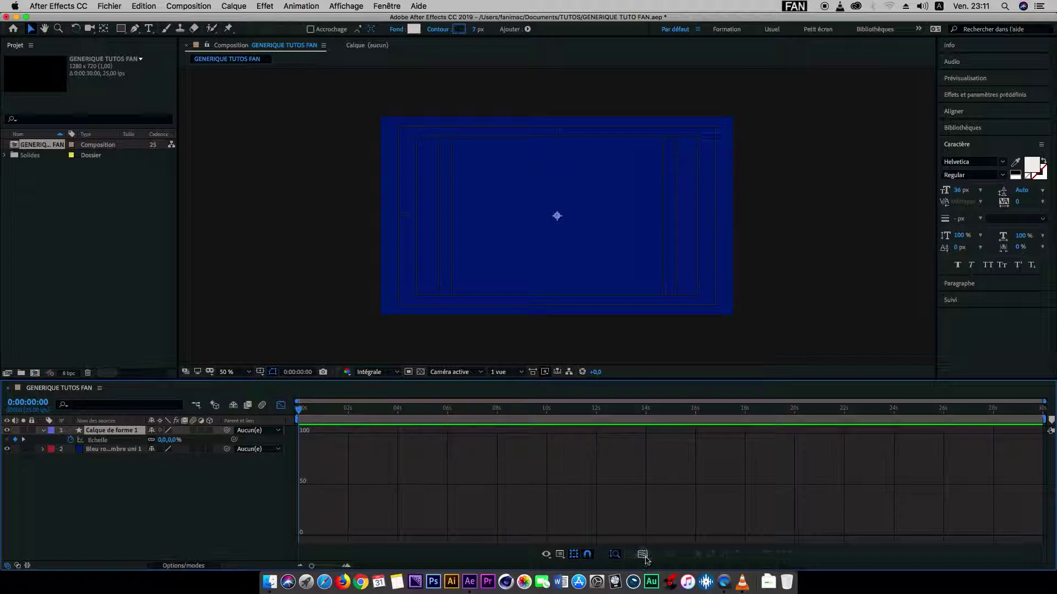
Step: Expand the shape layer's transform properties and select Scale to show its curve
drag(312, 566, 376, 568)
key(semicolon)
click(44, 431)
click(43, 431)
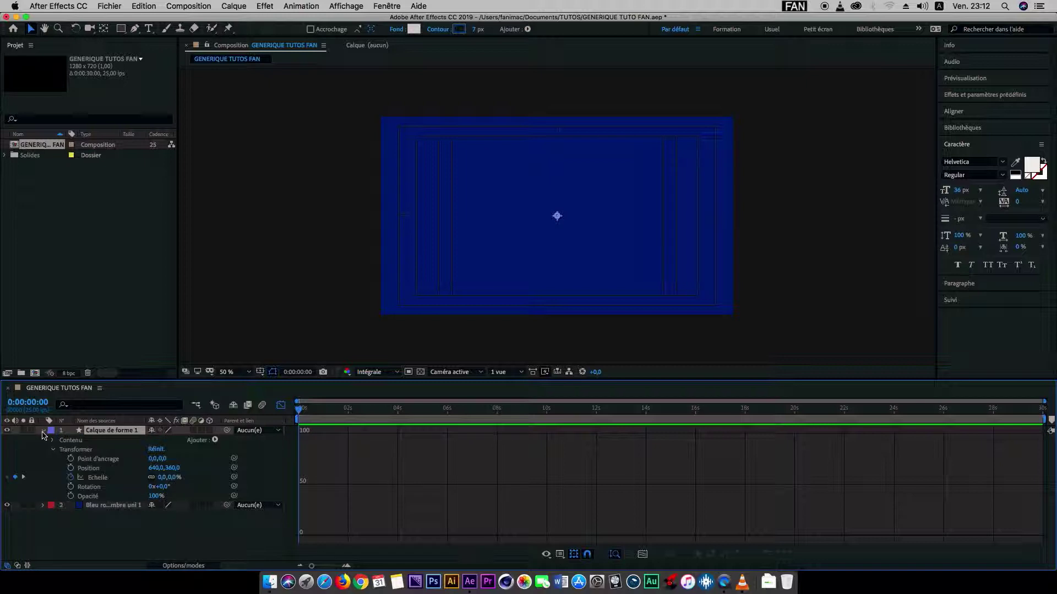
click(95, 477)
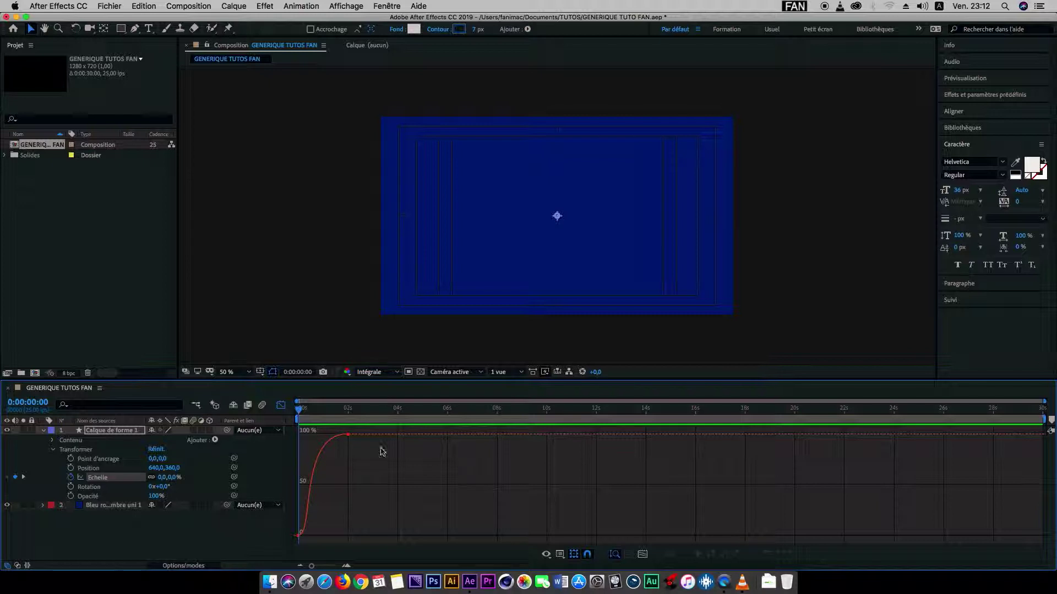
Step: Raise the first scale keyframe to about 4.4% with a steeper start to its curve, and save the project
drag(355, 428, 265, 530)
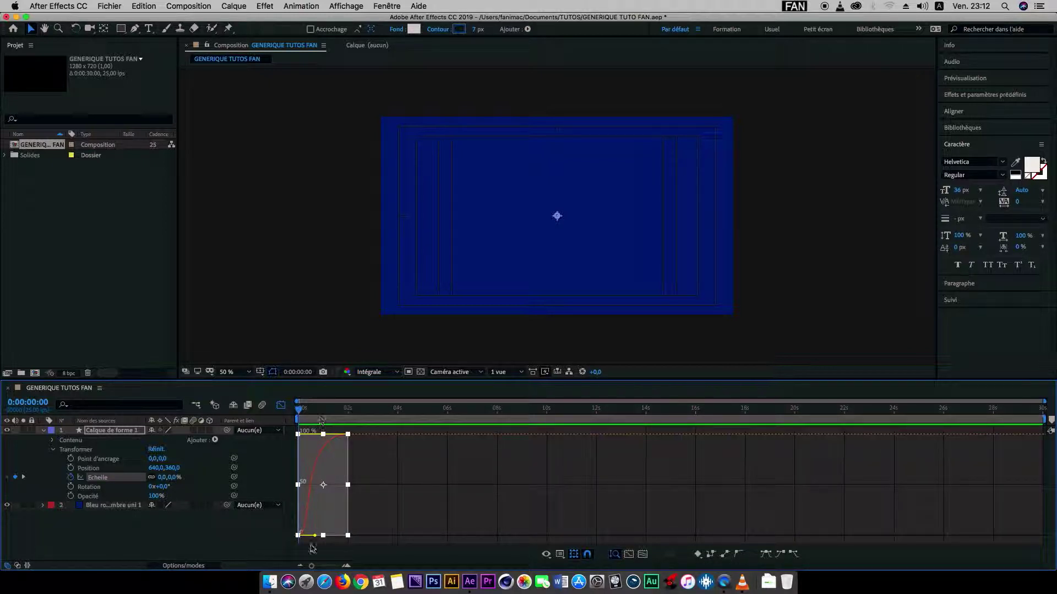
drag(298, 535, 298, 530)
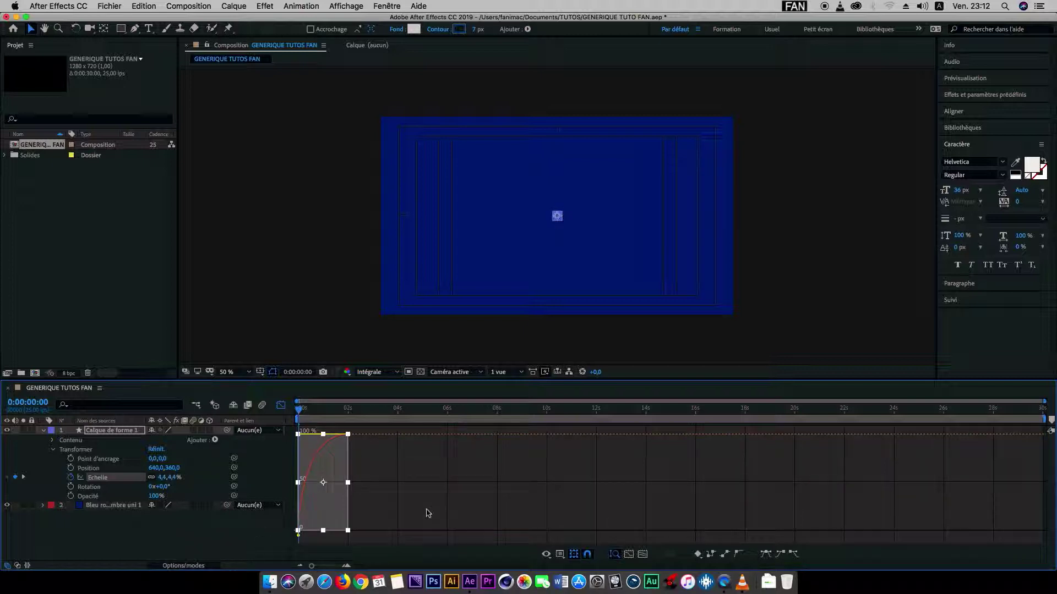
click(535, 483)
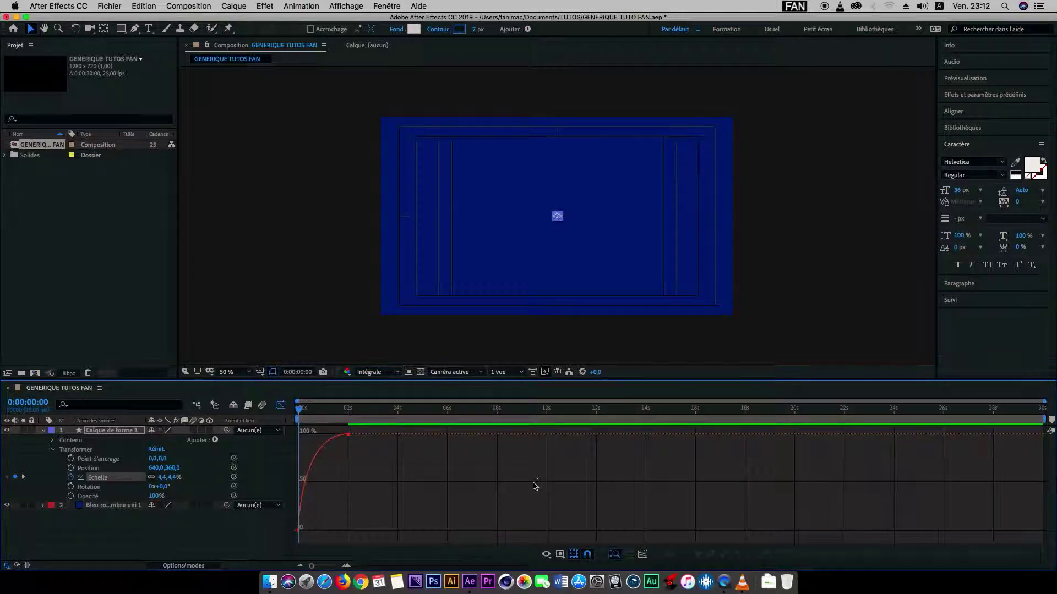
key(super+s)
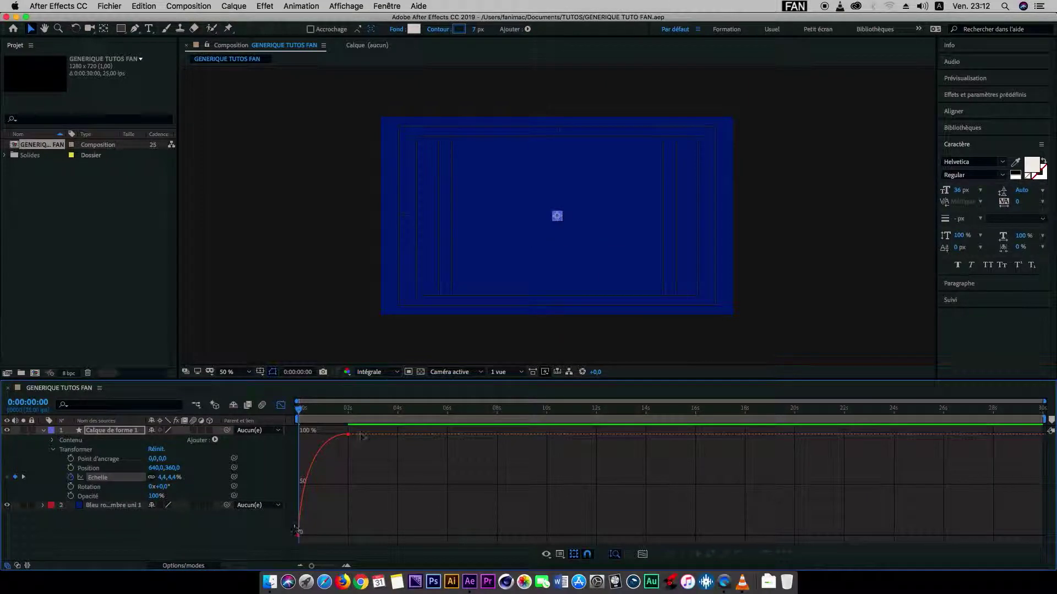
Step: Pull the first keyframe's handle straight up with its scale at about 22.5%, and play the faster growth
drag(361, 435, 291, 535)
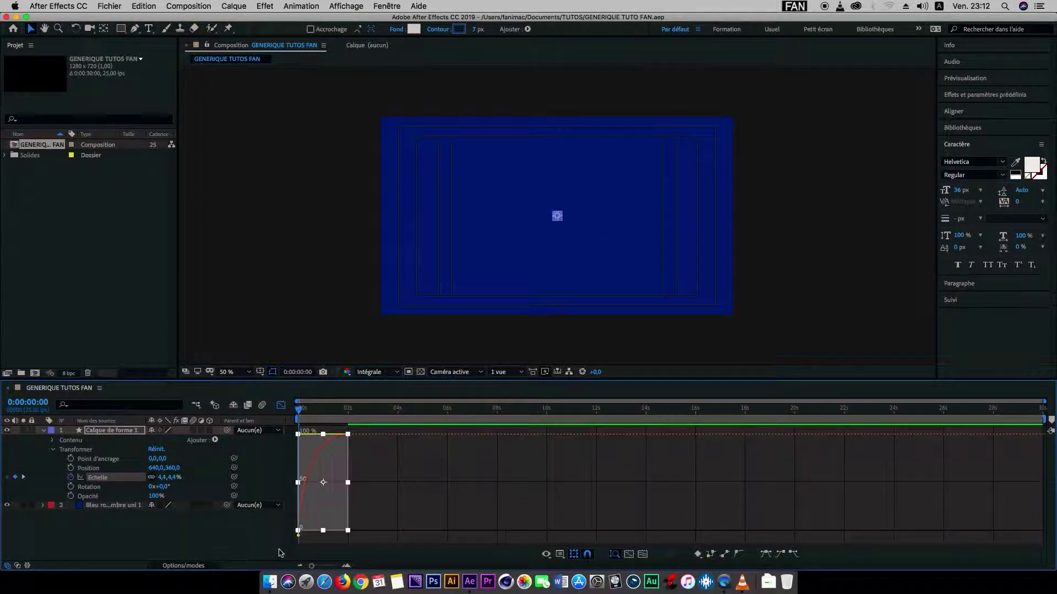
drag(298, 532, 299, 435)
key(space)
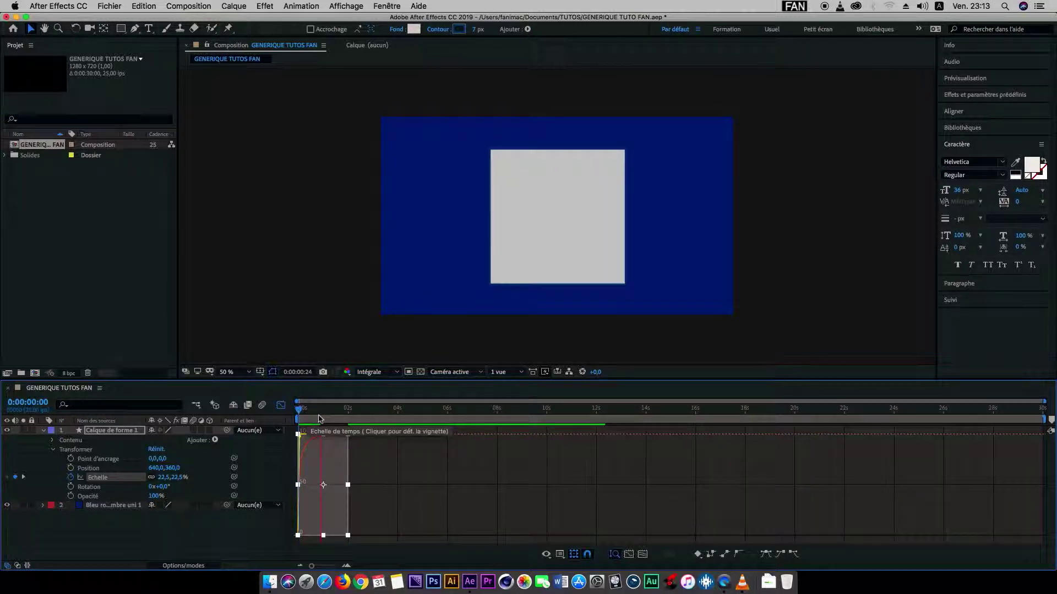
Step: Replay the square's growth from the start, stop at about 0:00:02:15 and save the project
click(309, 416)
drag(310, 417, 298, 418)
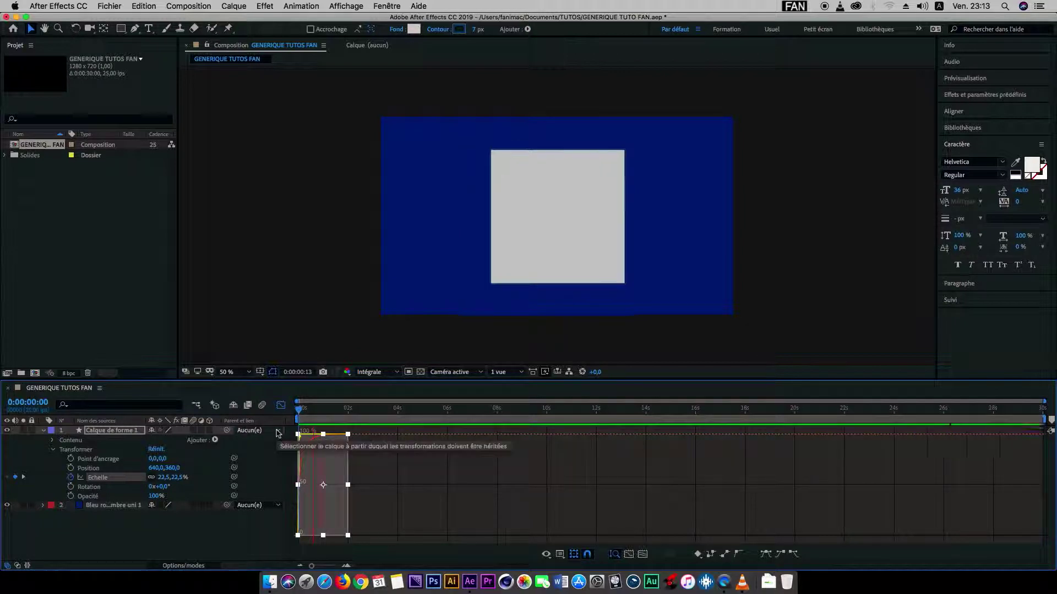
key(space)
key(super+s)
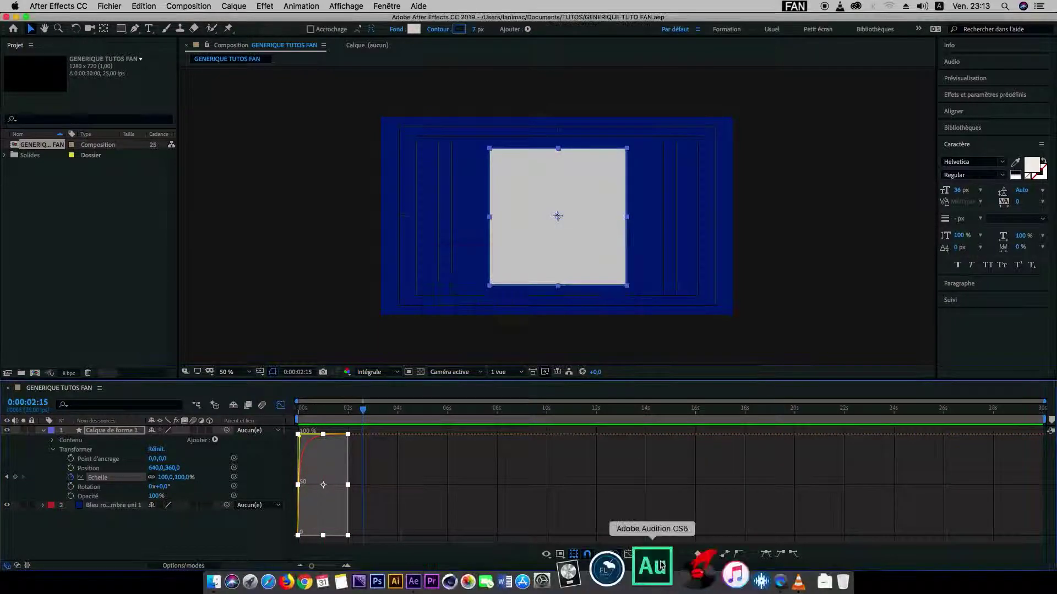